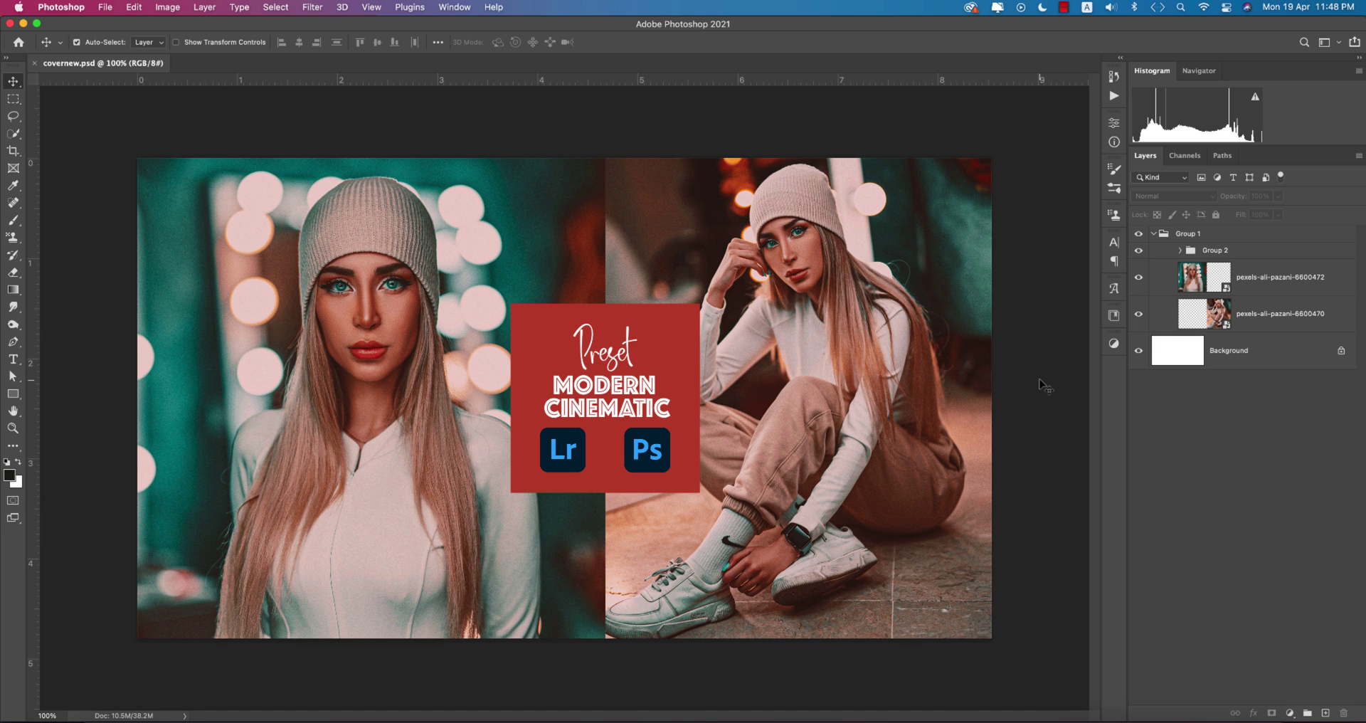
- Open pexels-ali-pazani-6600470.jpg from the Cinematic Modern folder as a new document tab
click(1251, 285)
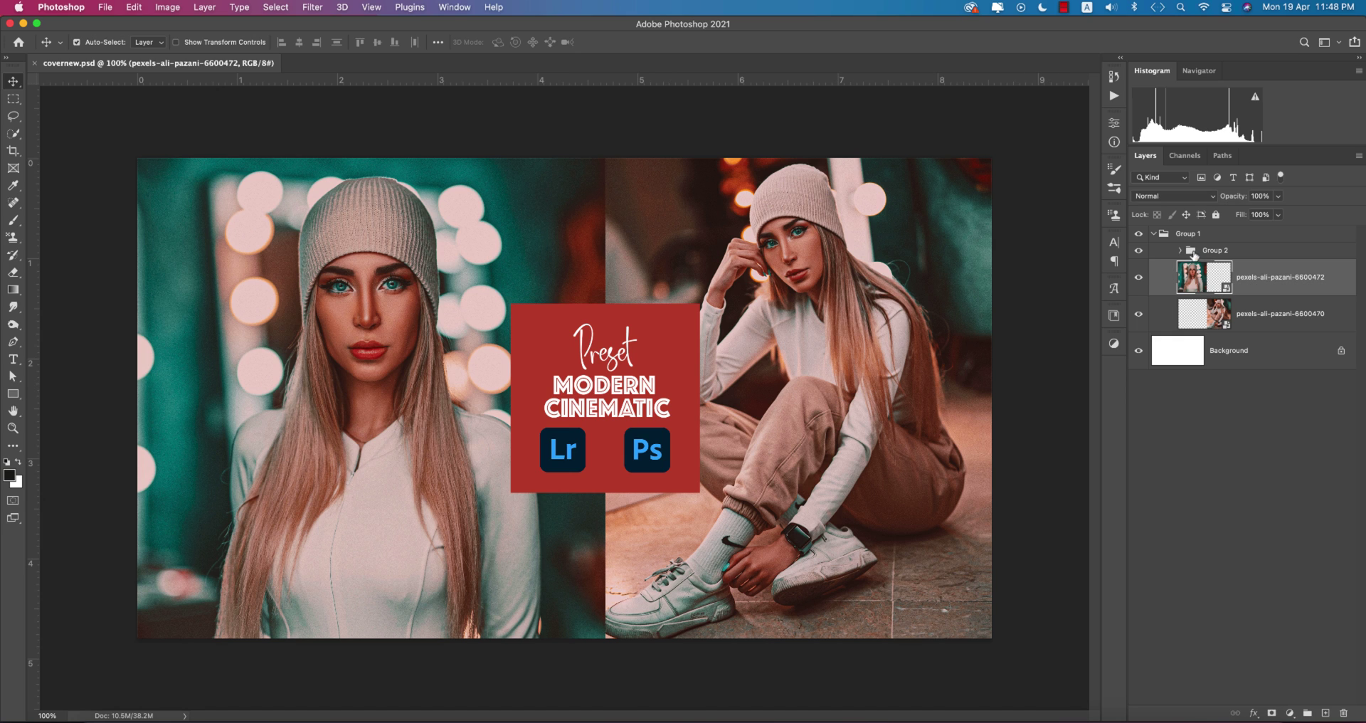
click(1068, 284)
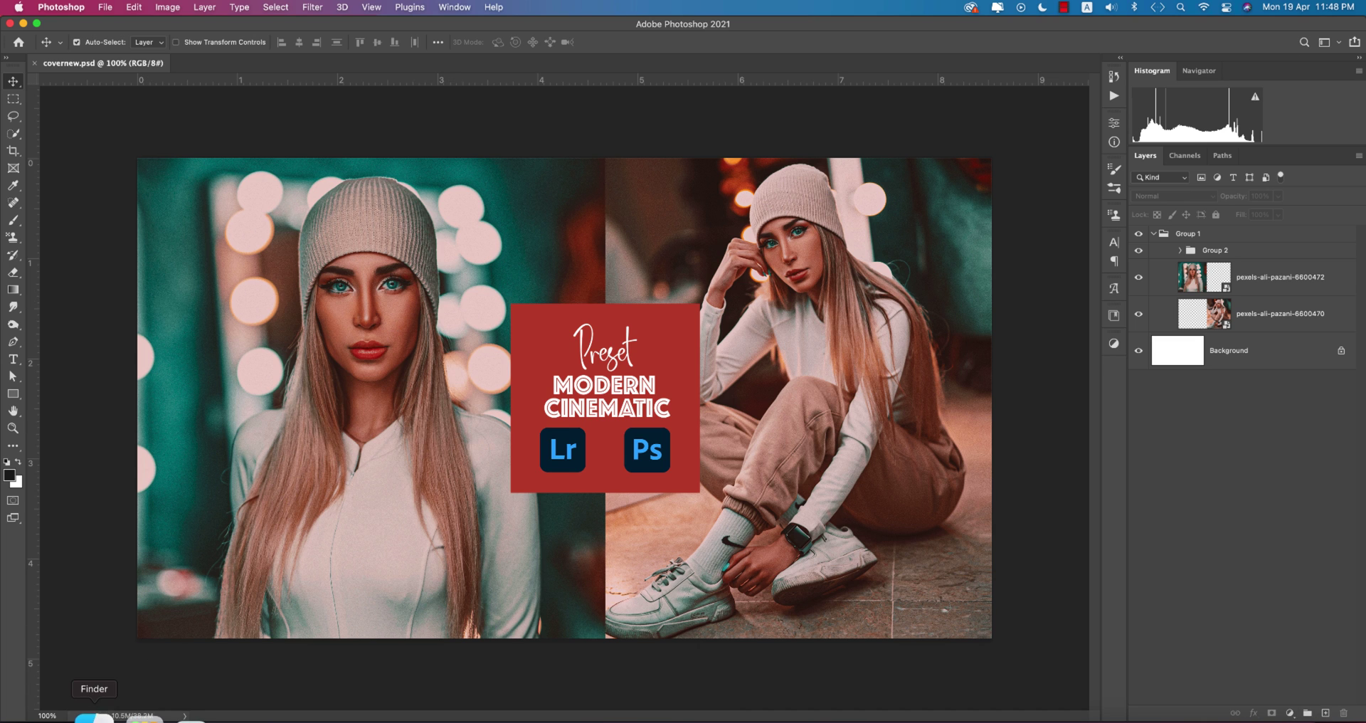
key(super+Tab)
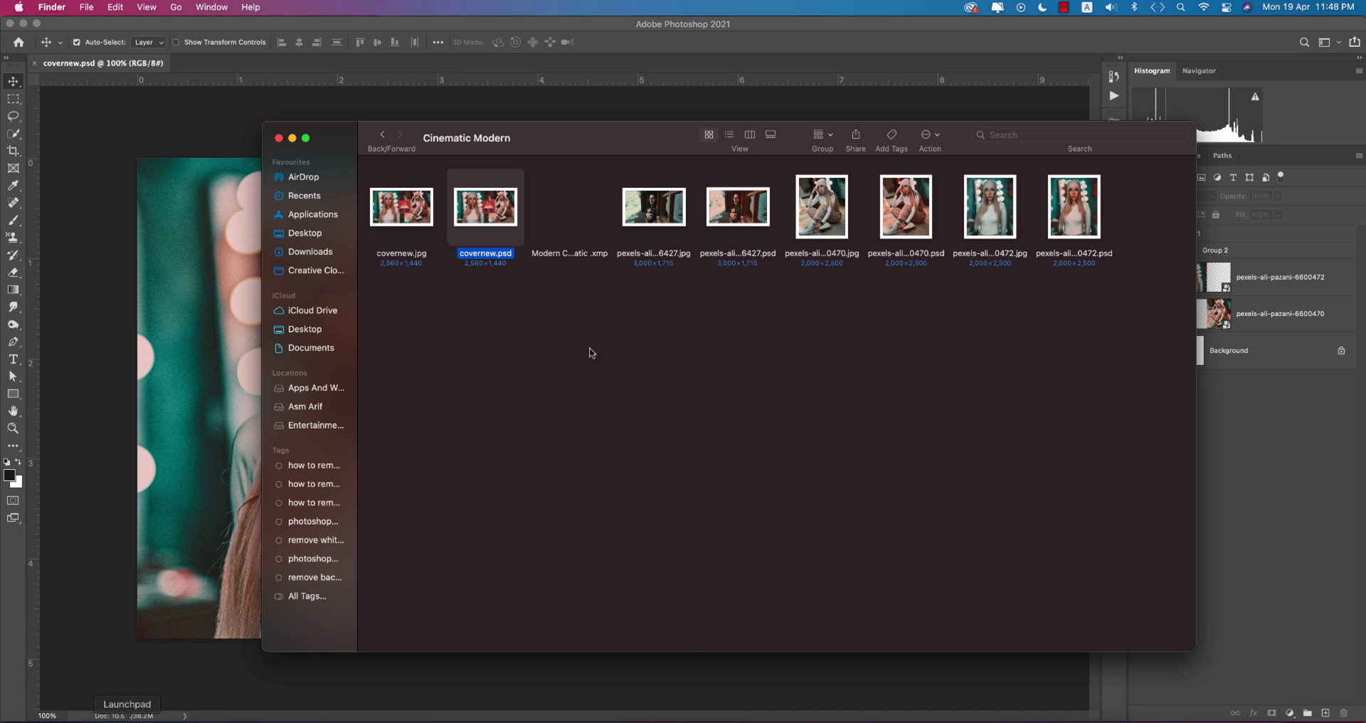
click(906, 206)
click(830, 206)
drag(815, 206, 448, 61)
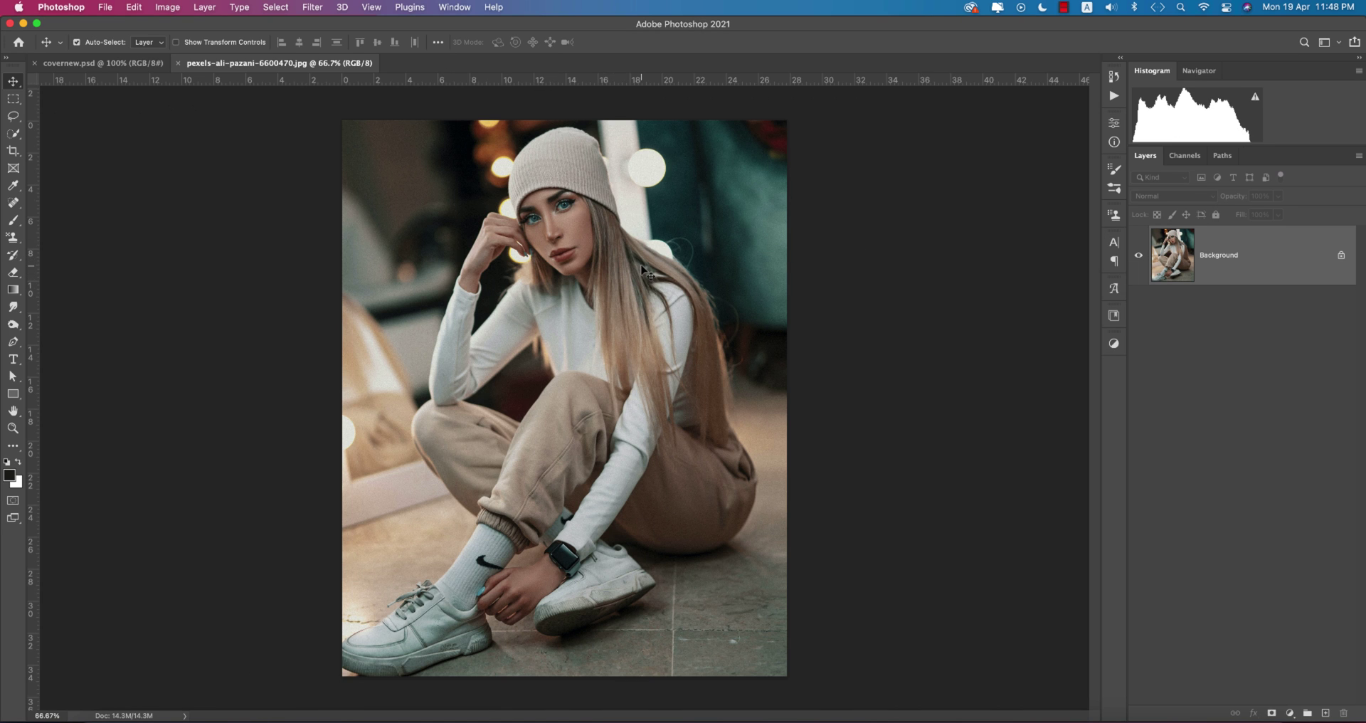
- Duplicate the Background layer onto Layer 1 with Cmd+J and launch the Camera Raw Filter on it
key(super+j)
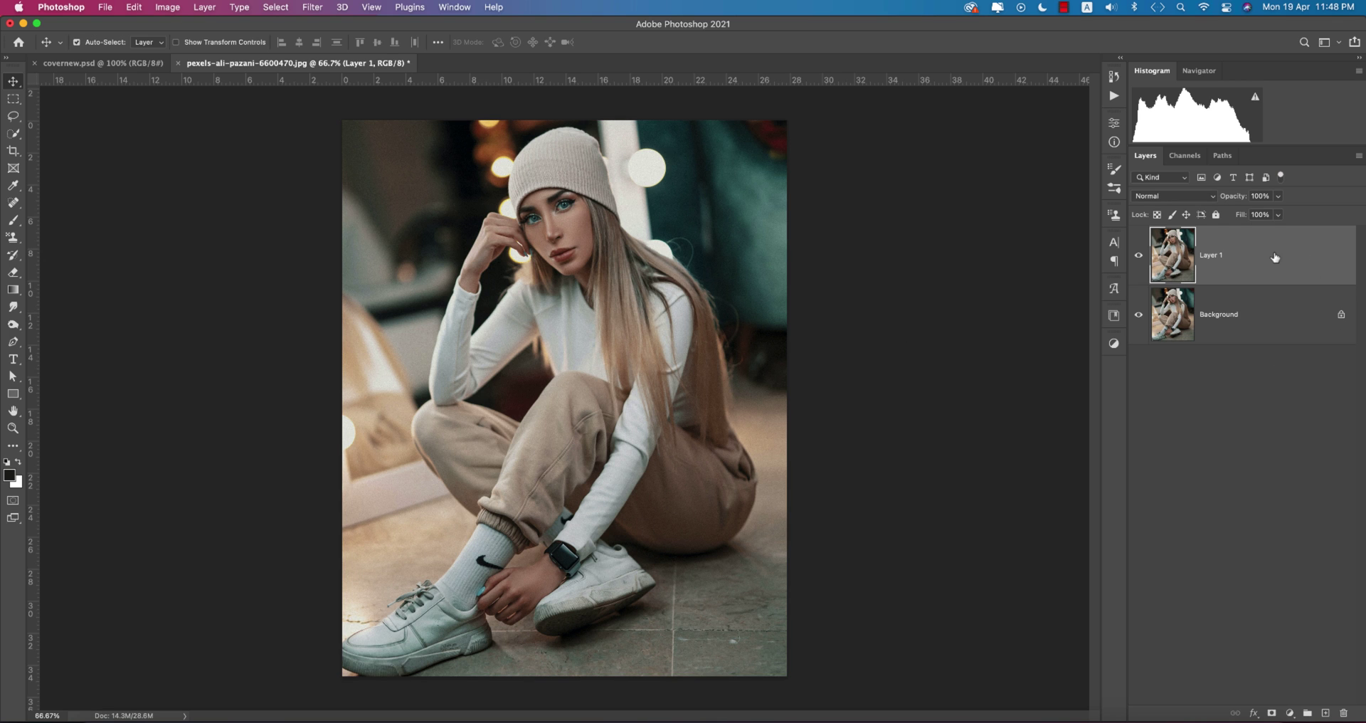
click(312, 7)
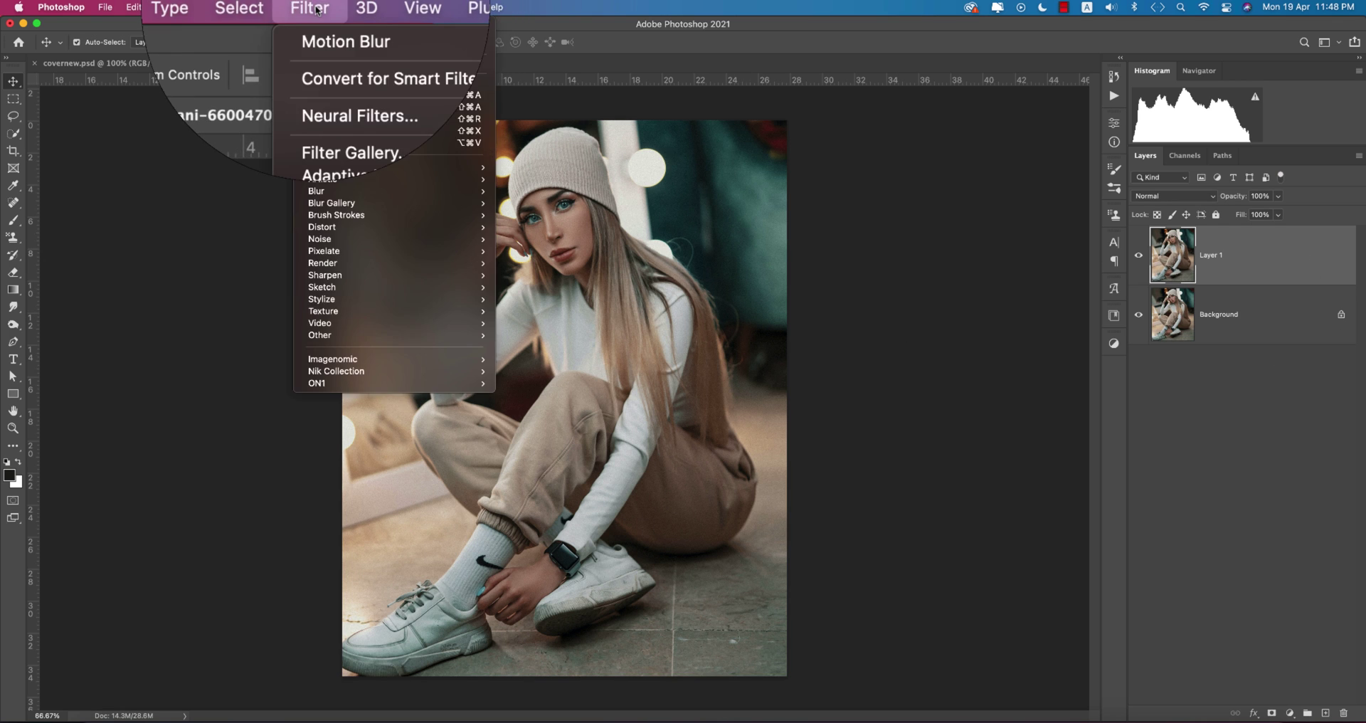
click(327, 107)
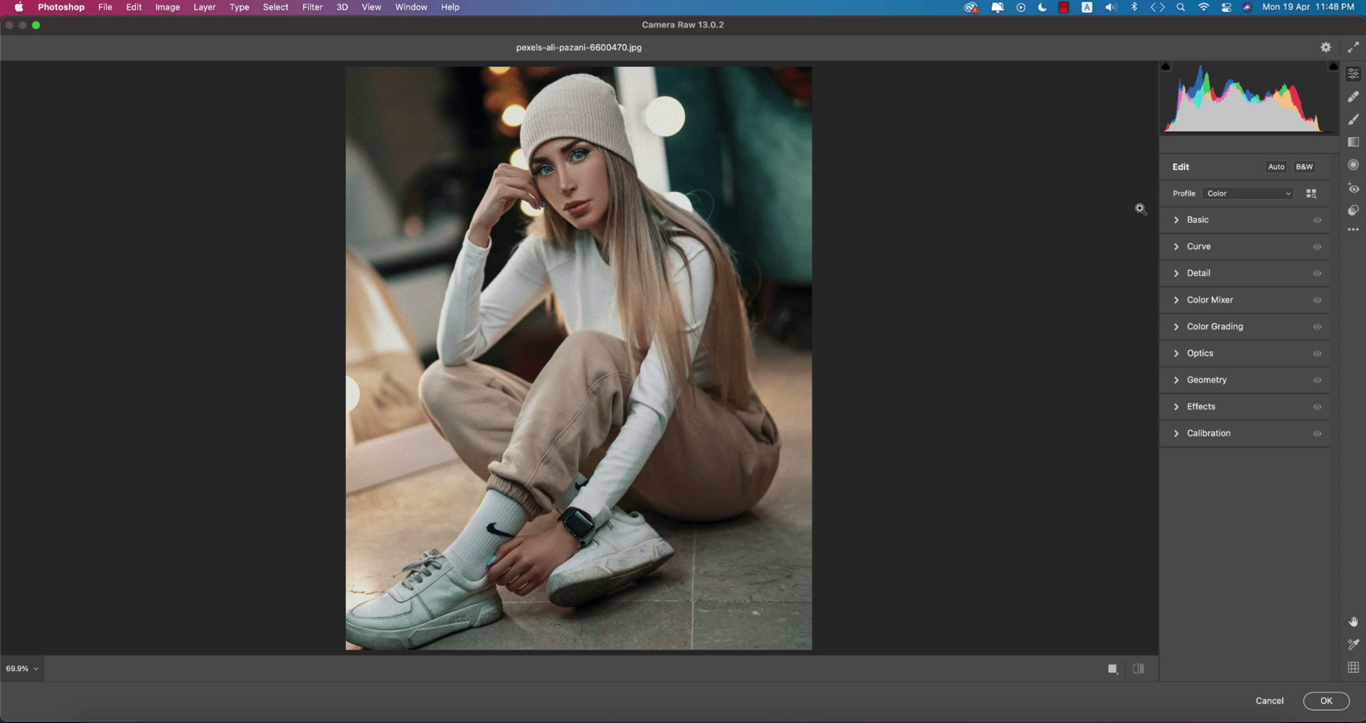
click(1181, 222)
click(1178, 222)
- Load the Modern Cinematic.xmp preset from the Cinematic Modern folder, applying profile Fire 01 S
click(1353, 230)
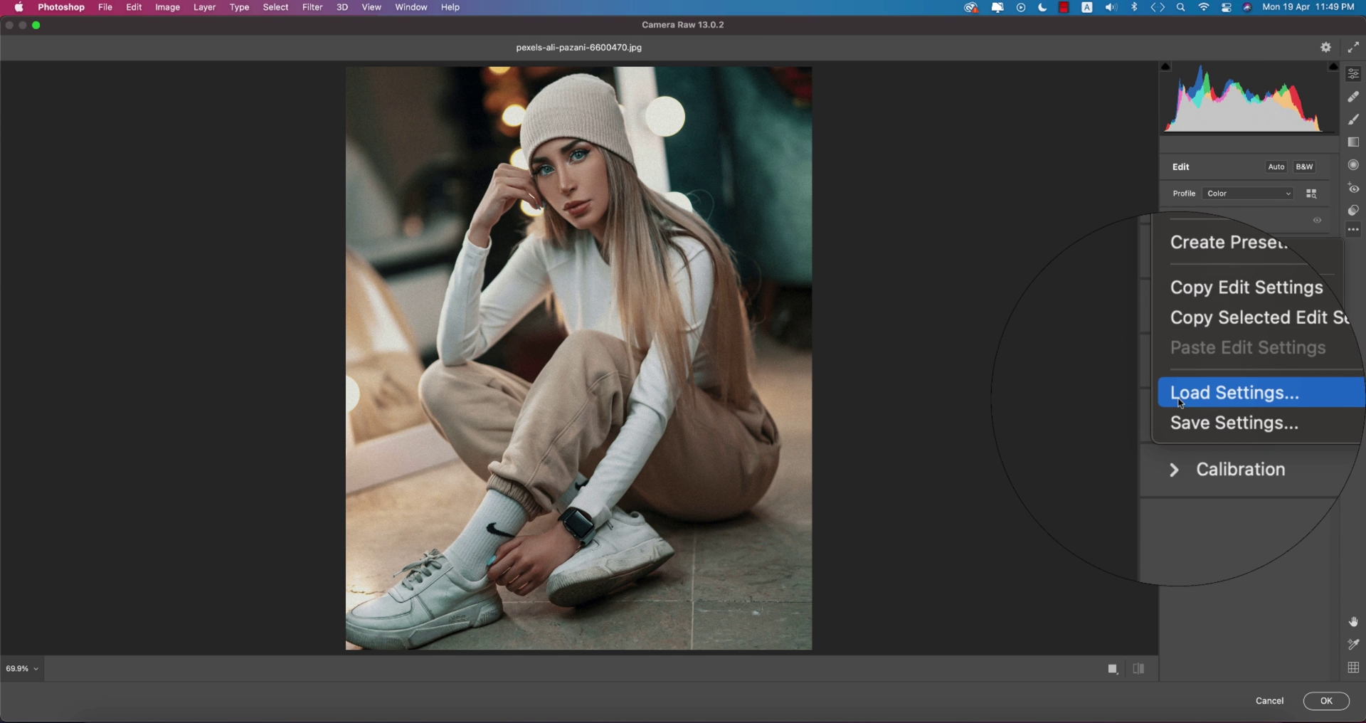
click(1274, 393)
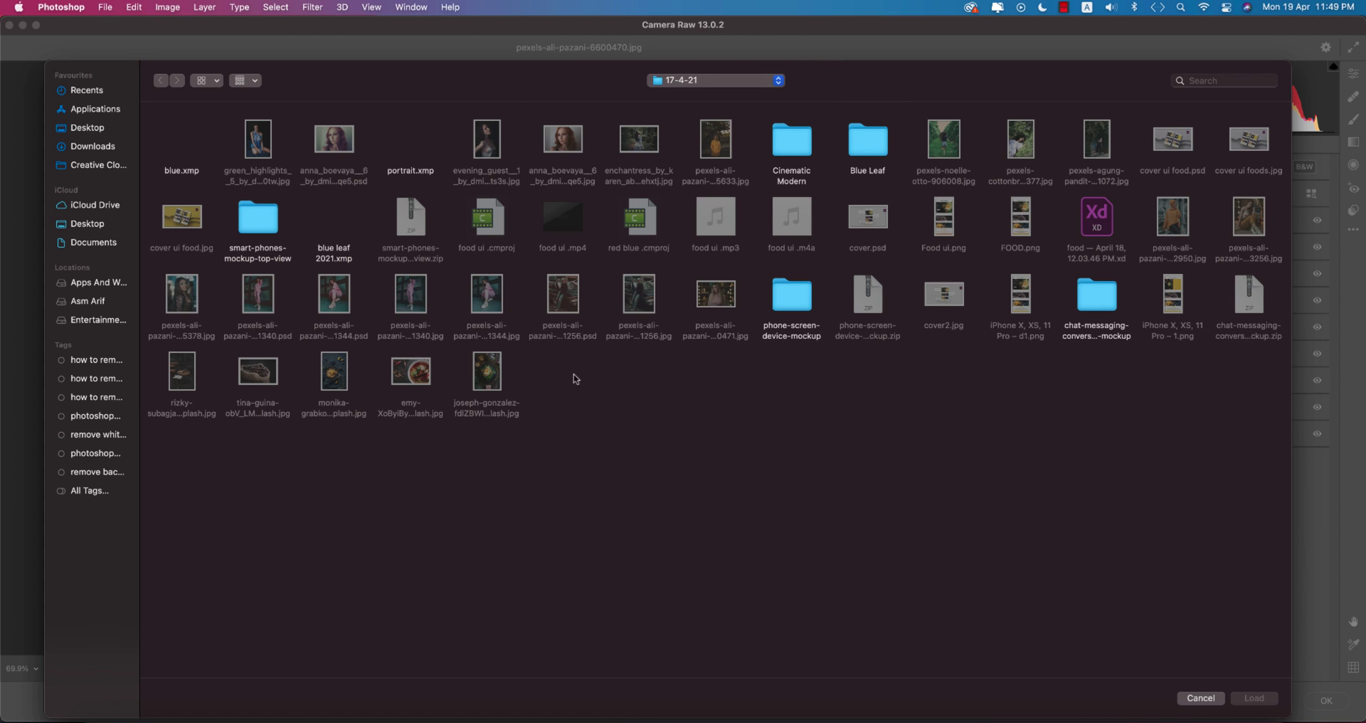
double_click(780, 165)
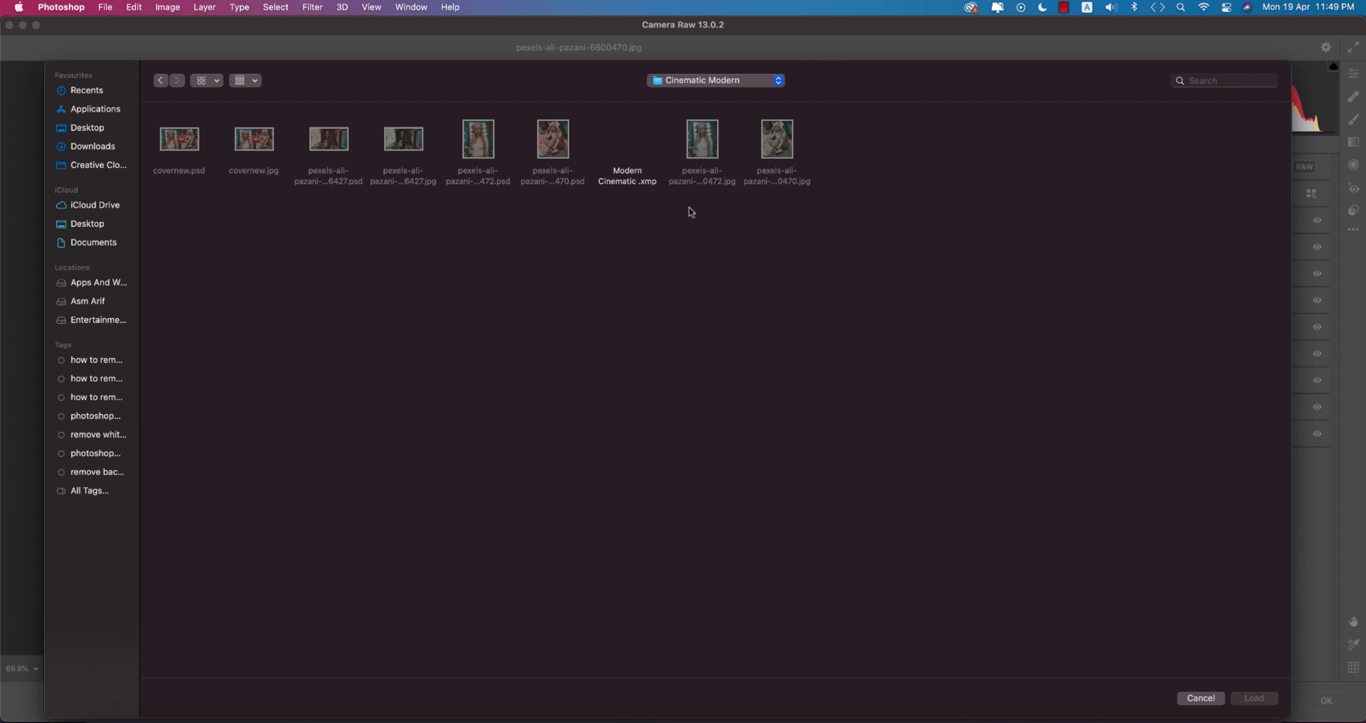
click(630, 166)
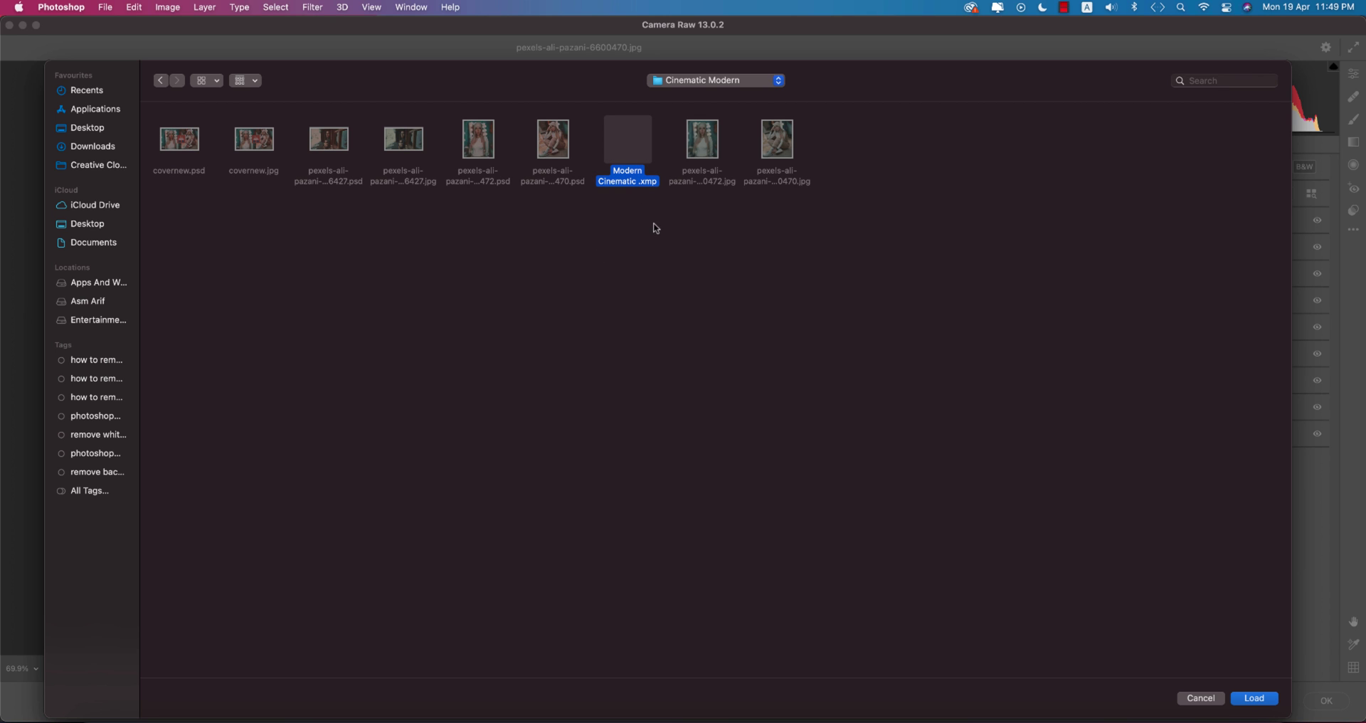
click(1263, 702)
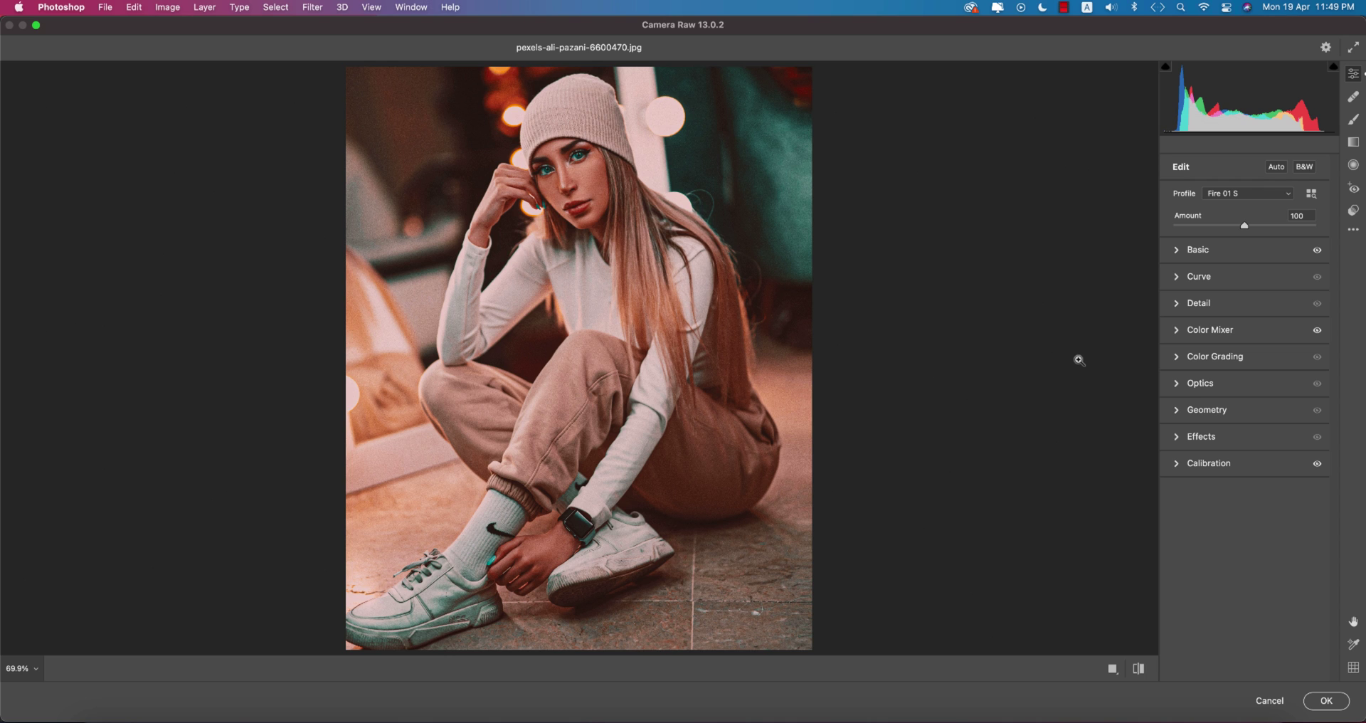
click(1182, 247)
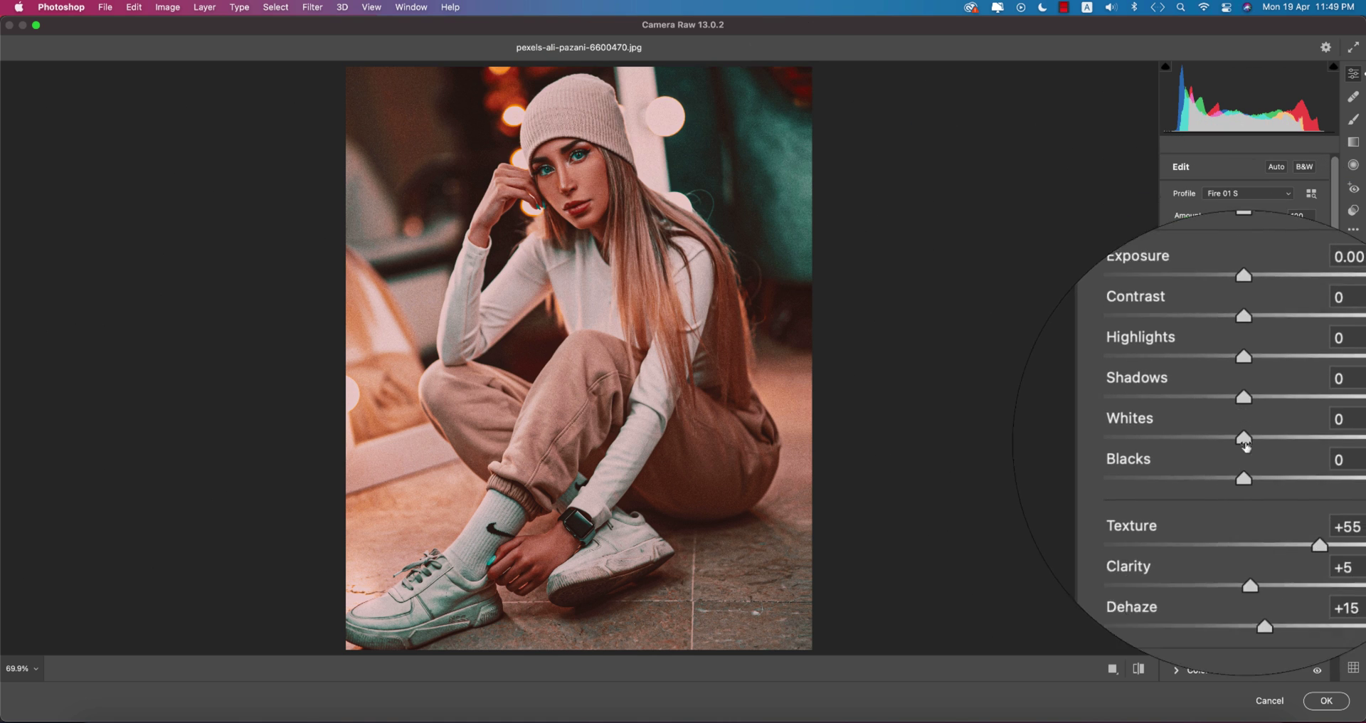
click(1307, 484)
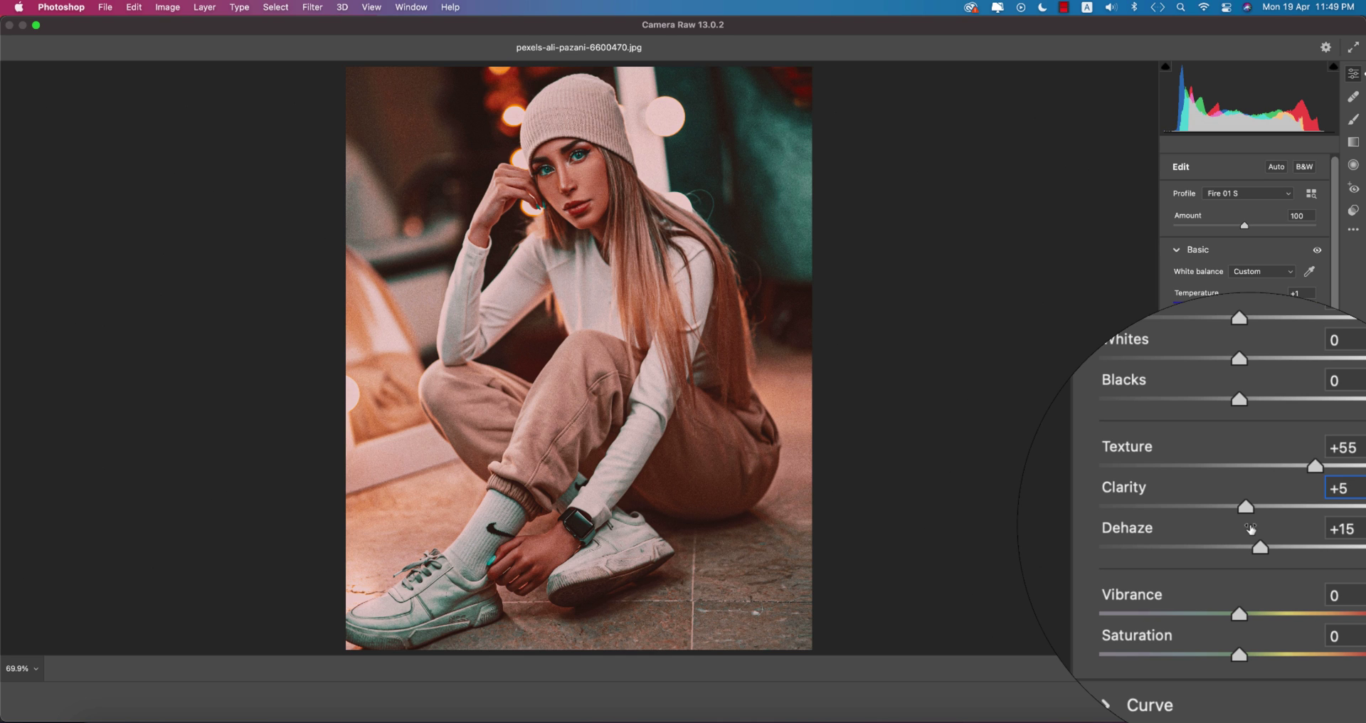
key(Tab)
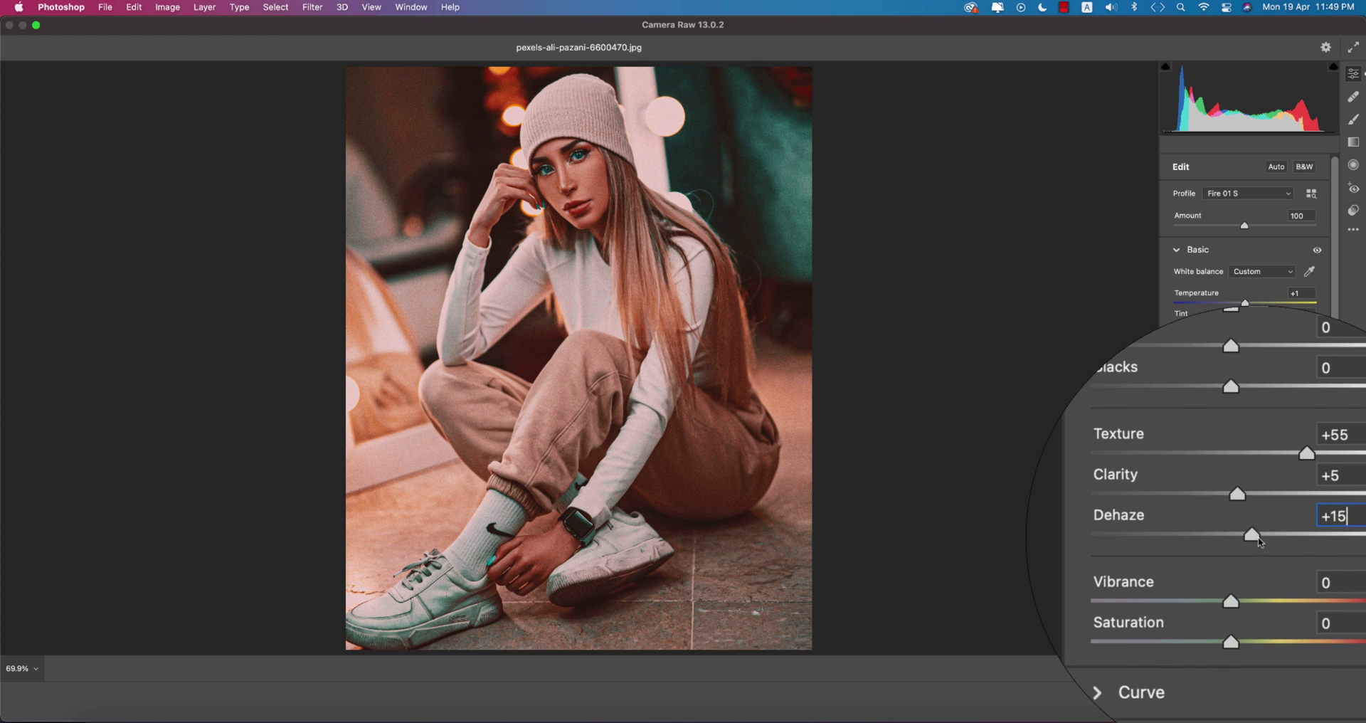
drag(1257, 542, 1200, 540)
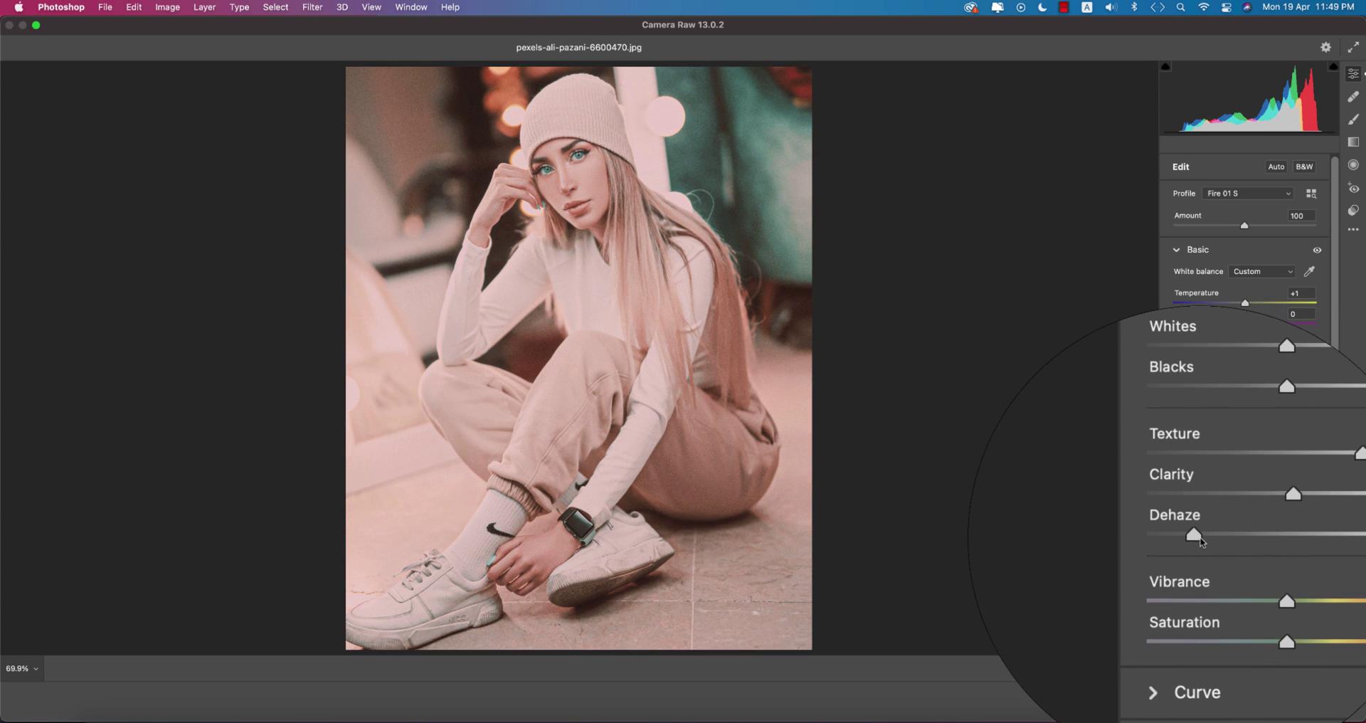
key(super+z)
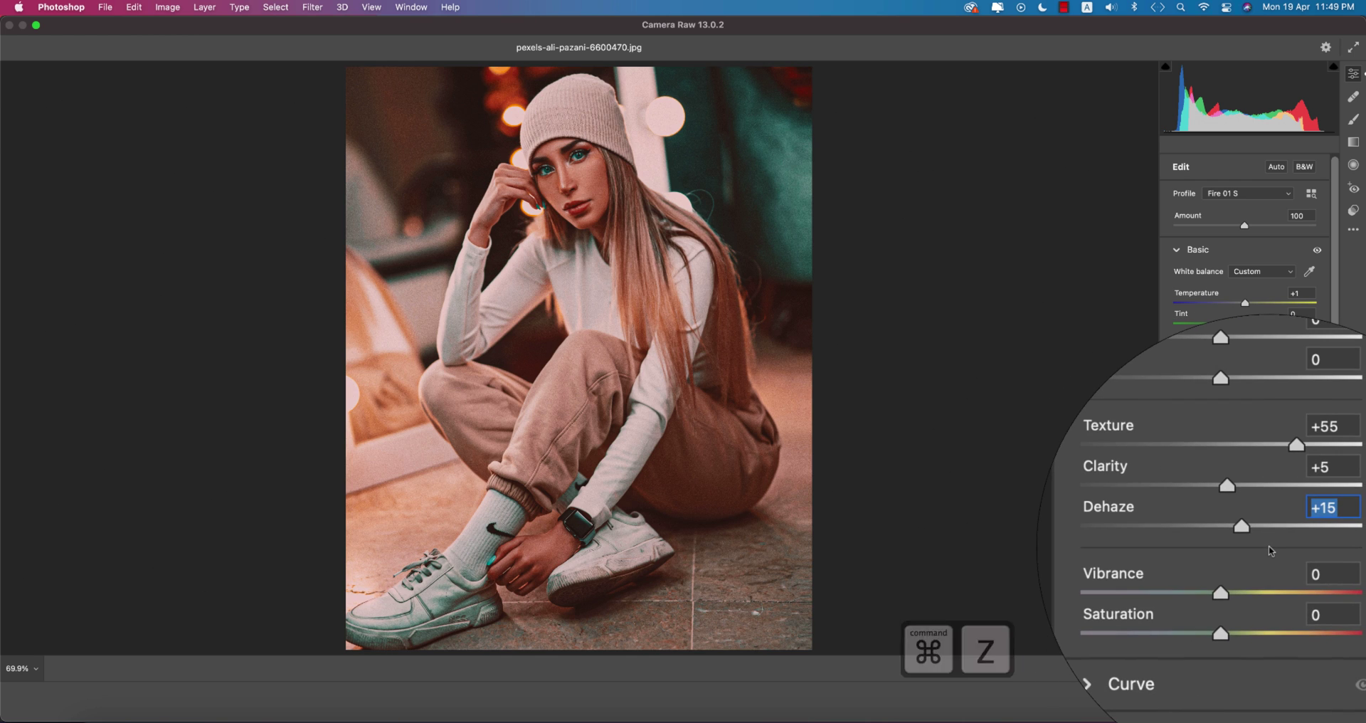
click(1308, 529)
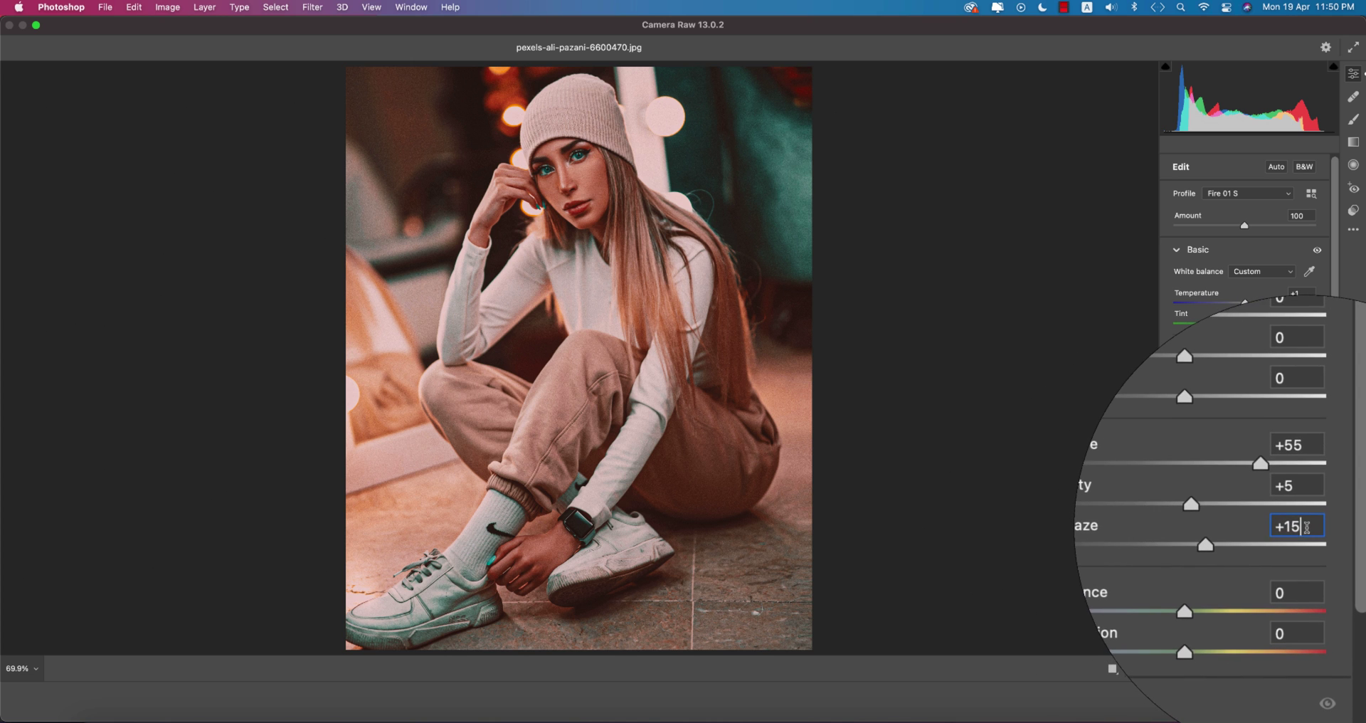
scroll(1182, 416, up, 5)
- Review the Curve, Detail and Color Mixer panels and the HSL hue, saturation and luminance values
click(1182, 246)
click(1178, 277)
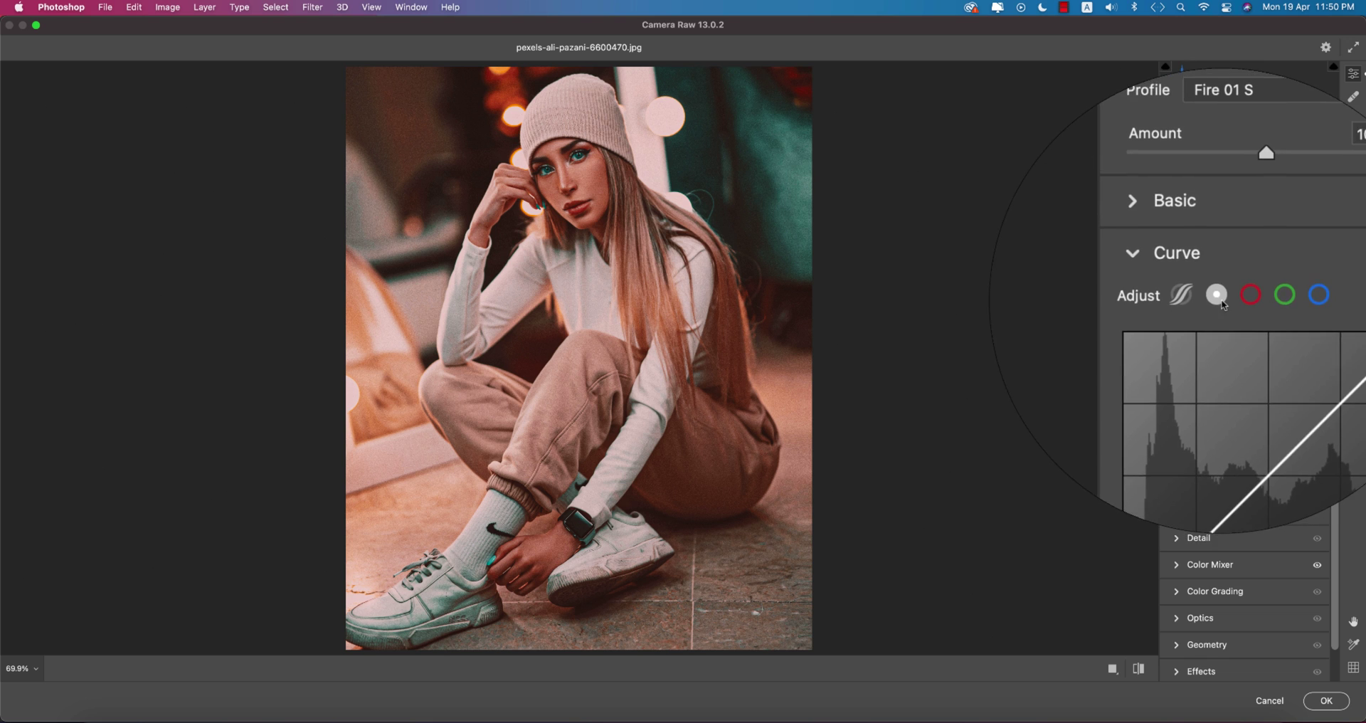
click(1177, 277)
click(1177, 304)
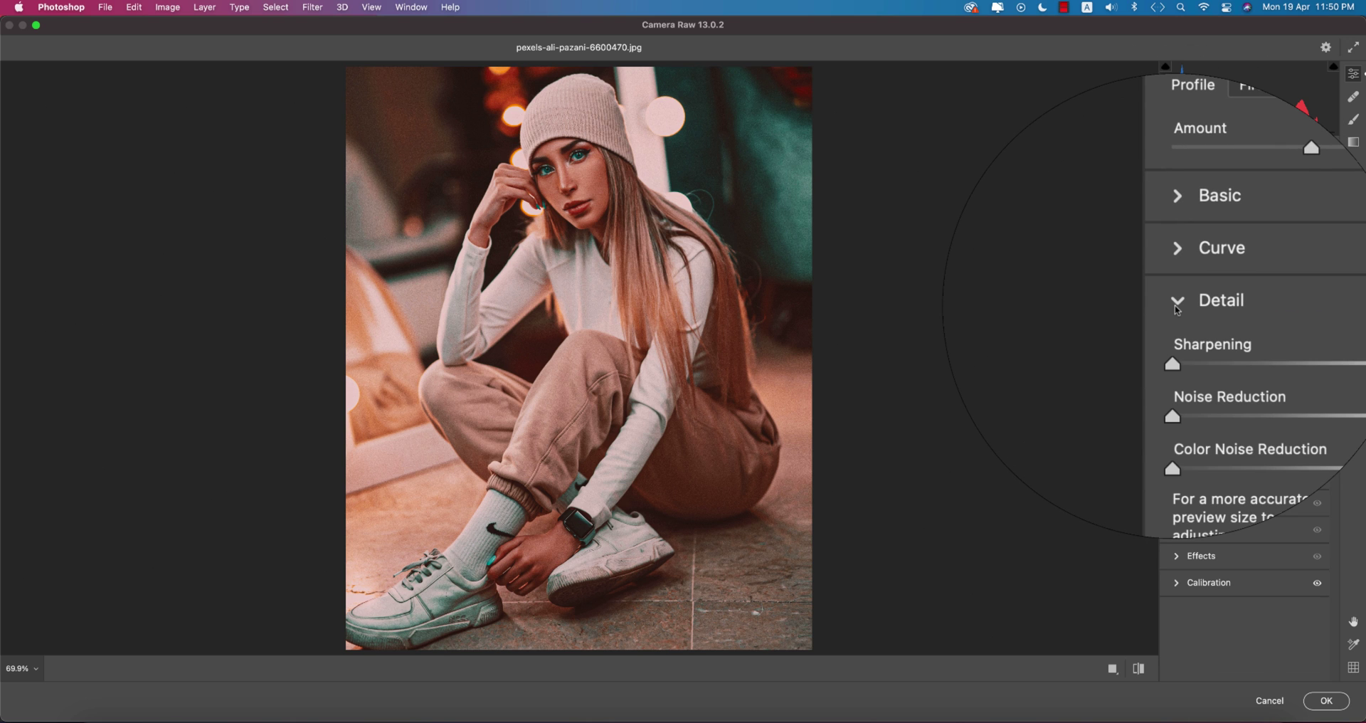
click(1176, 305)
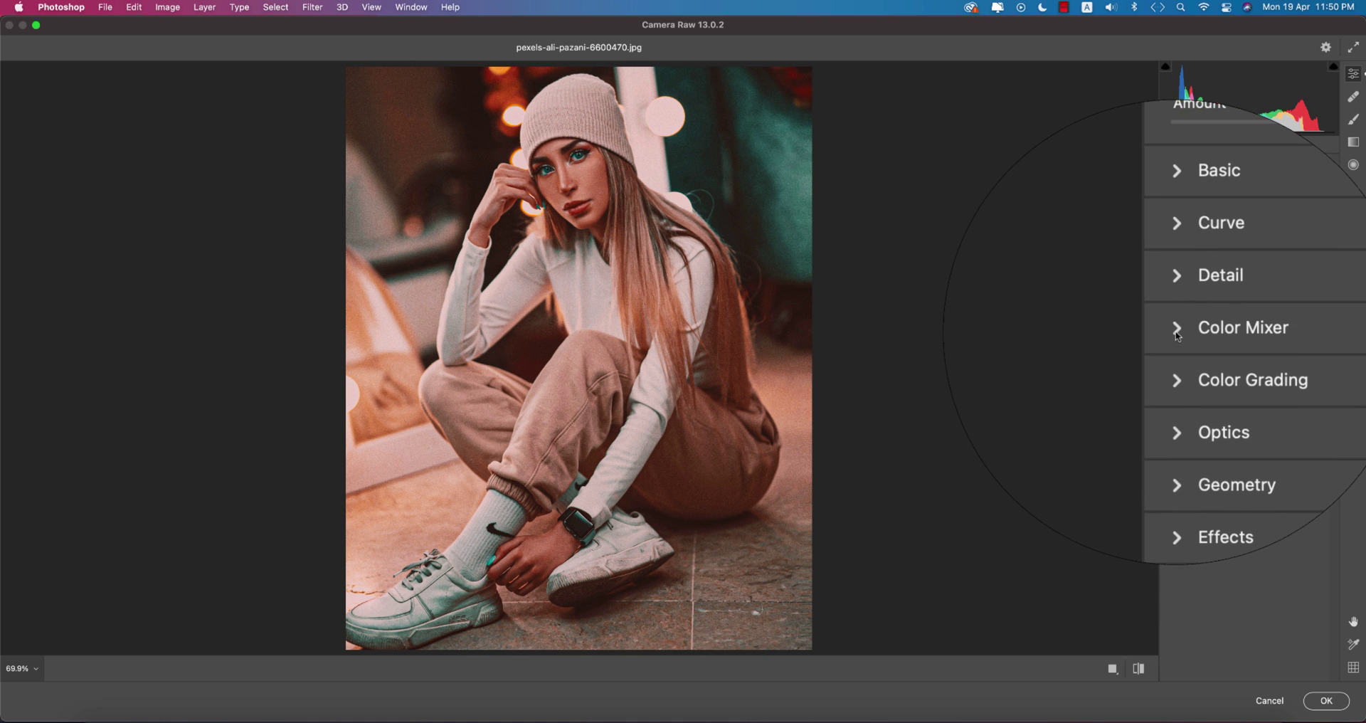
click(1178, 323)
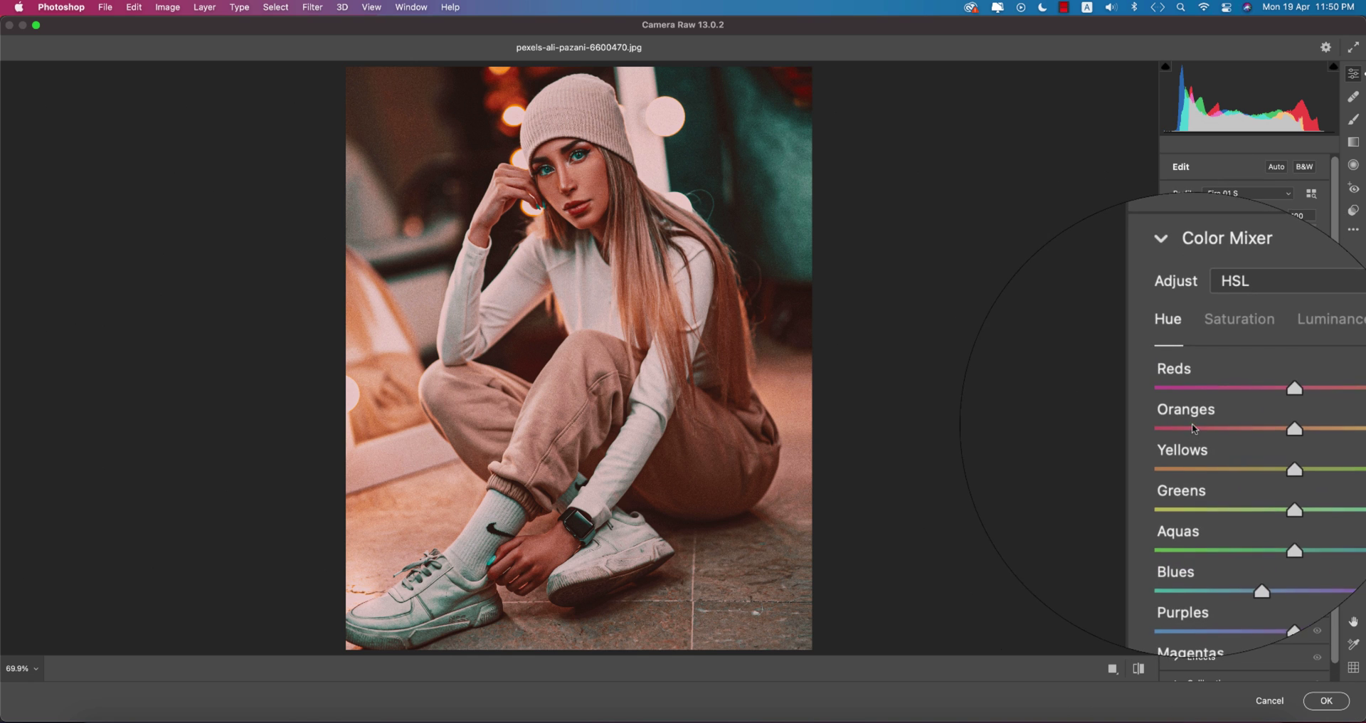
click(1221, 373)
click(1254, 373)
click(1180, 370)
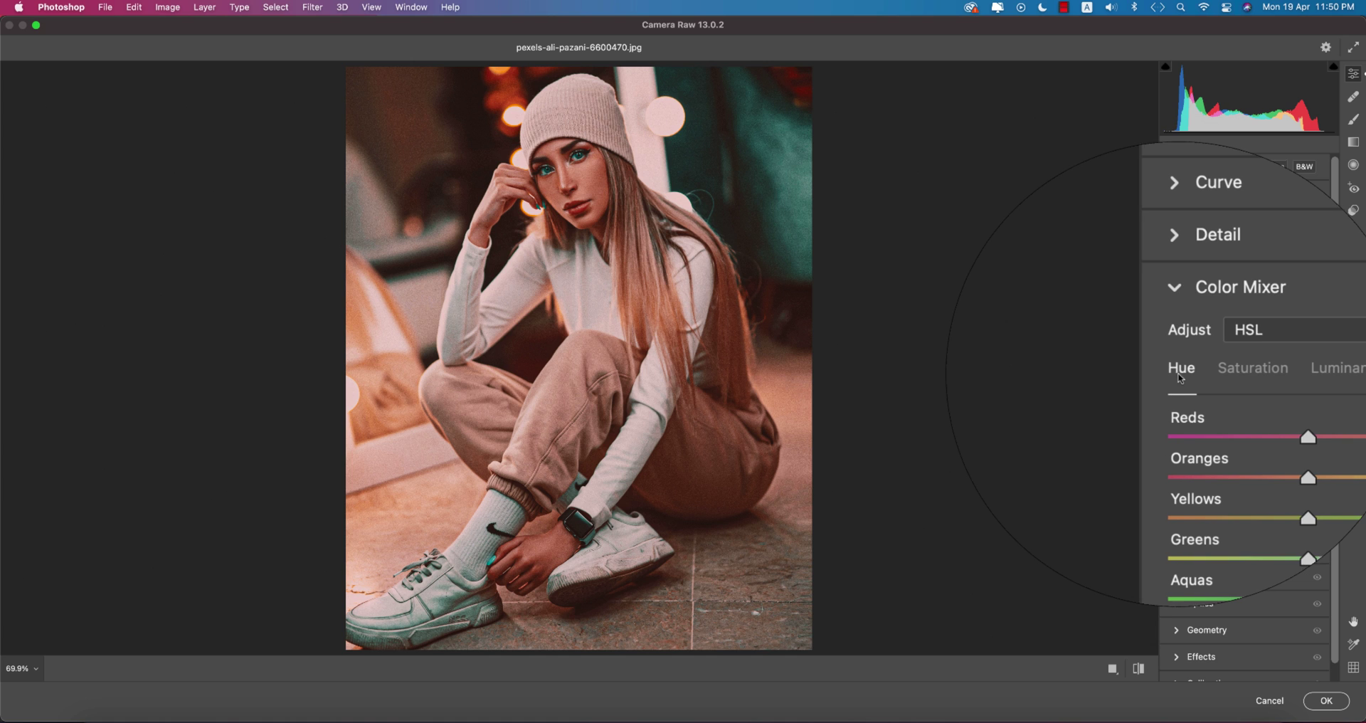
click(1220, 373)
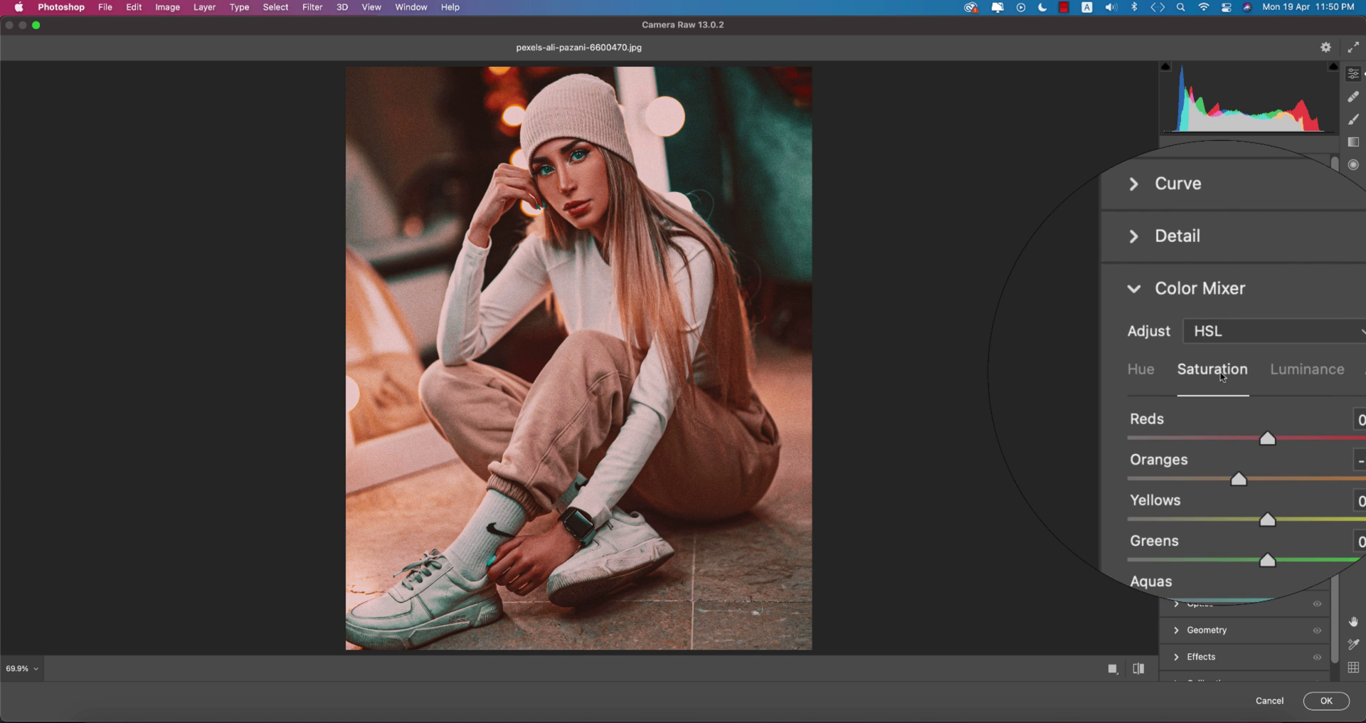
click(1258, 372)
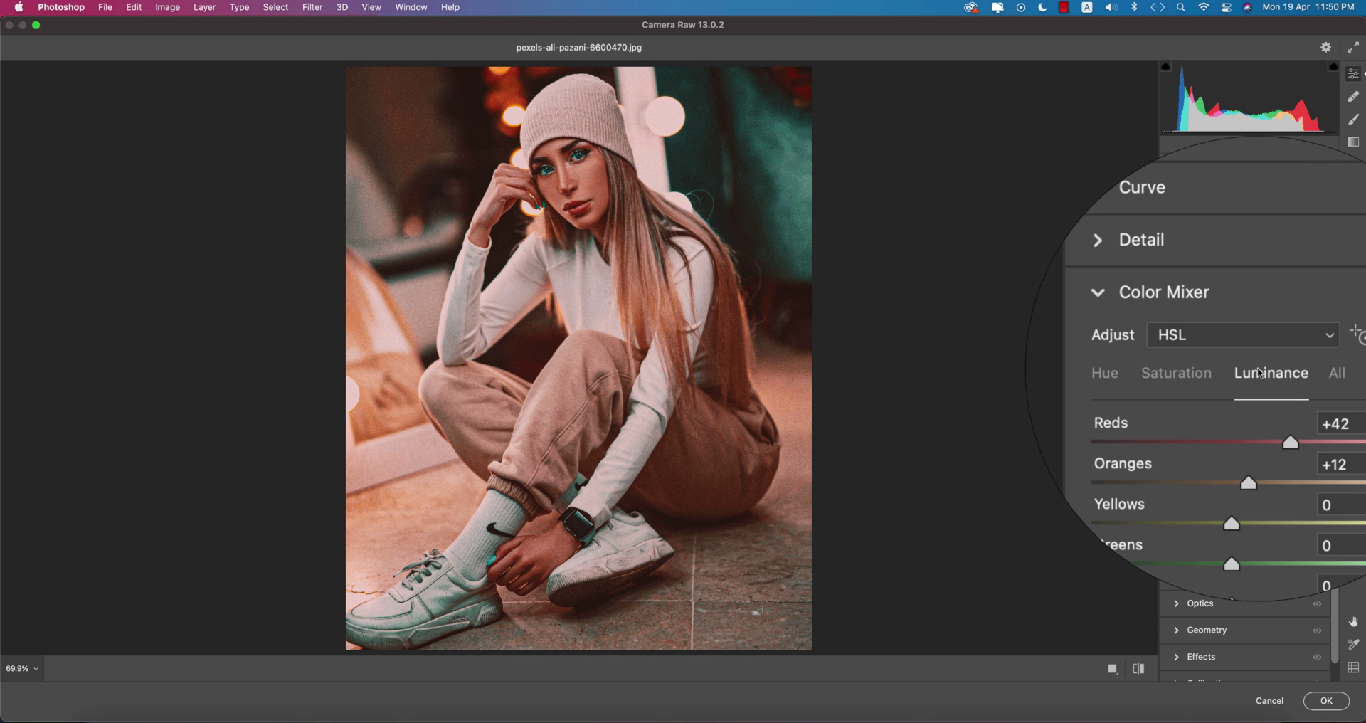
click(1170, 367)
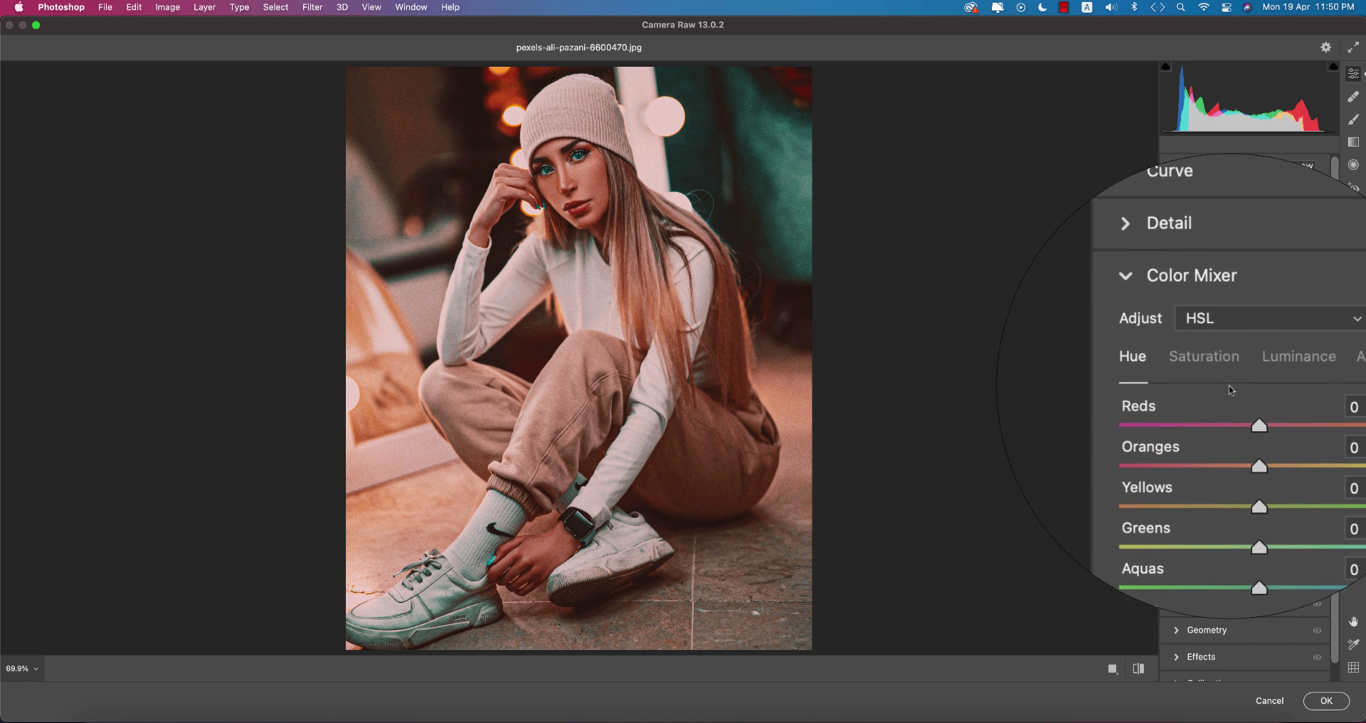
- Adjust HSL saturation (Oranges -21), then set luminance Reds +42, Oranges +12, Blues +16
click(1199, 347)
drag(1254, 457, 1213, 428)
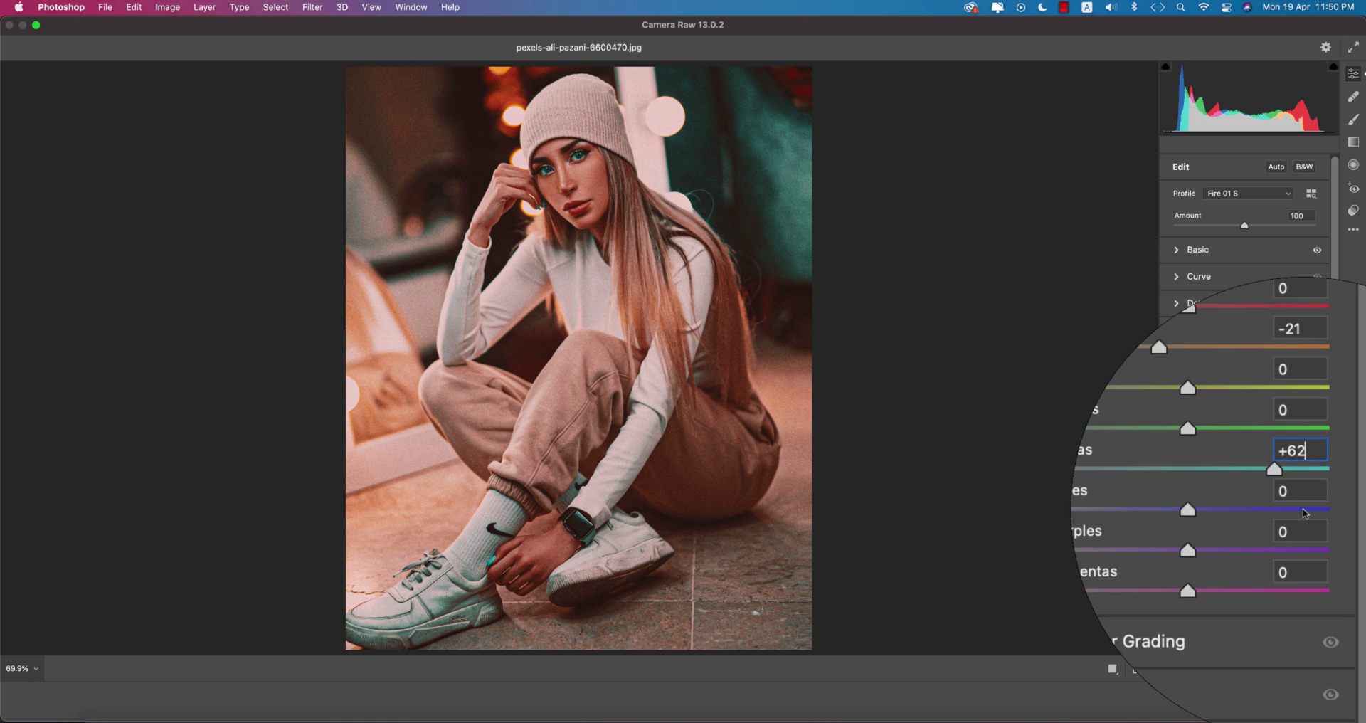
click(1308, 356)
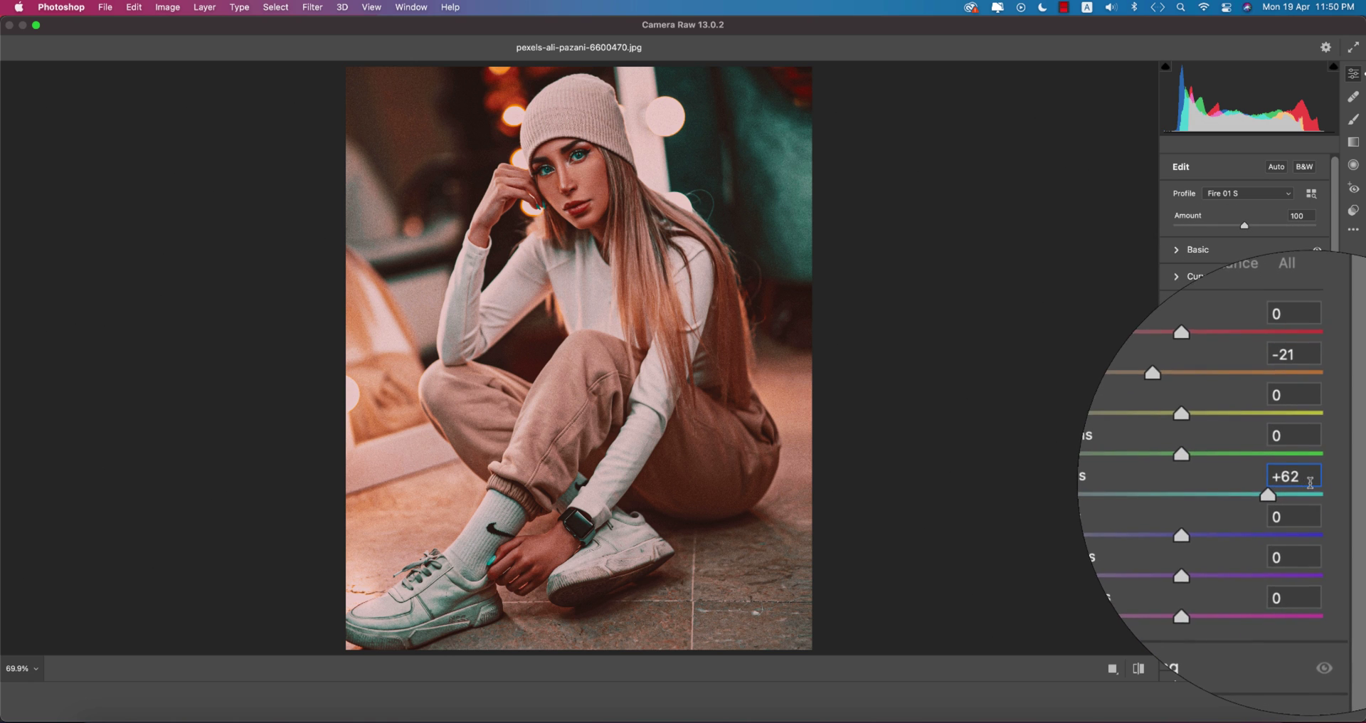
click(1262, 373)
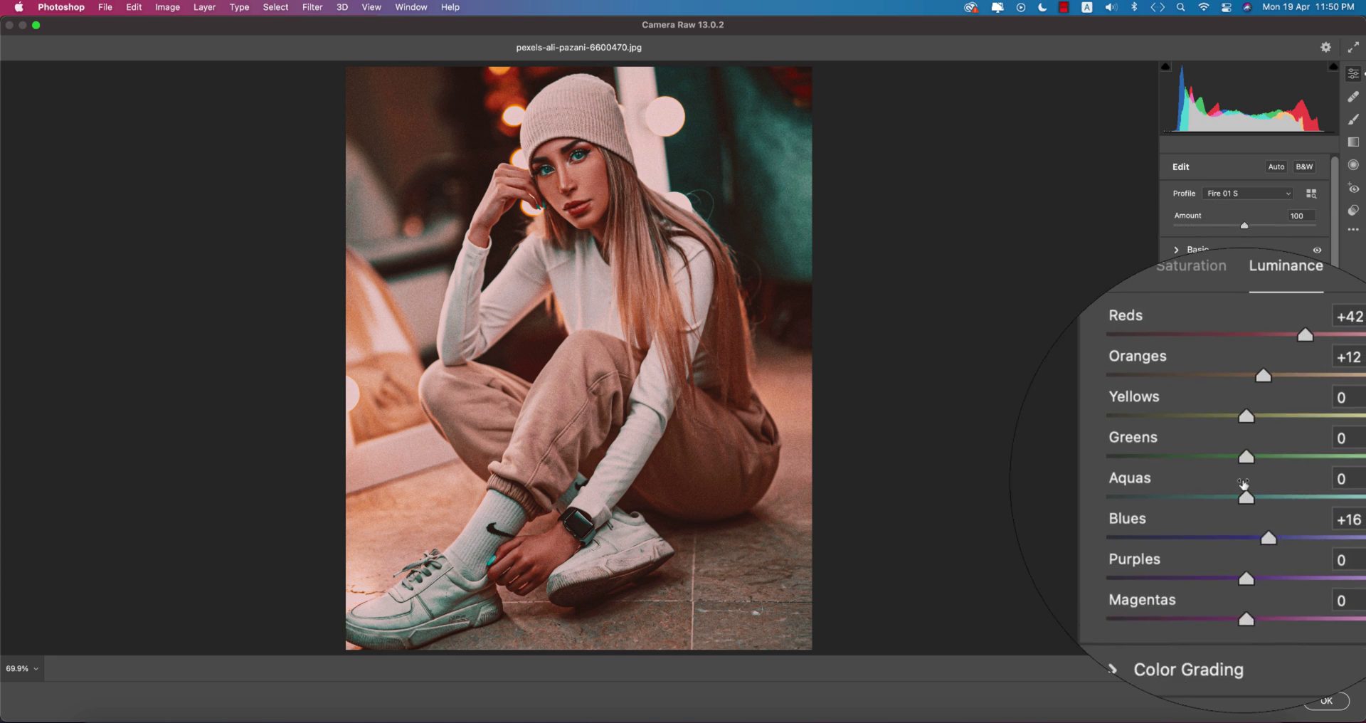
click(1309, 397)
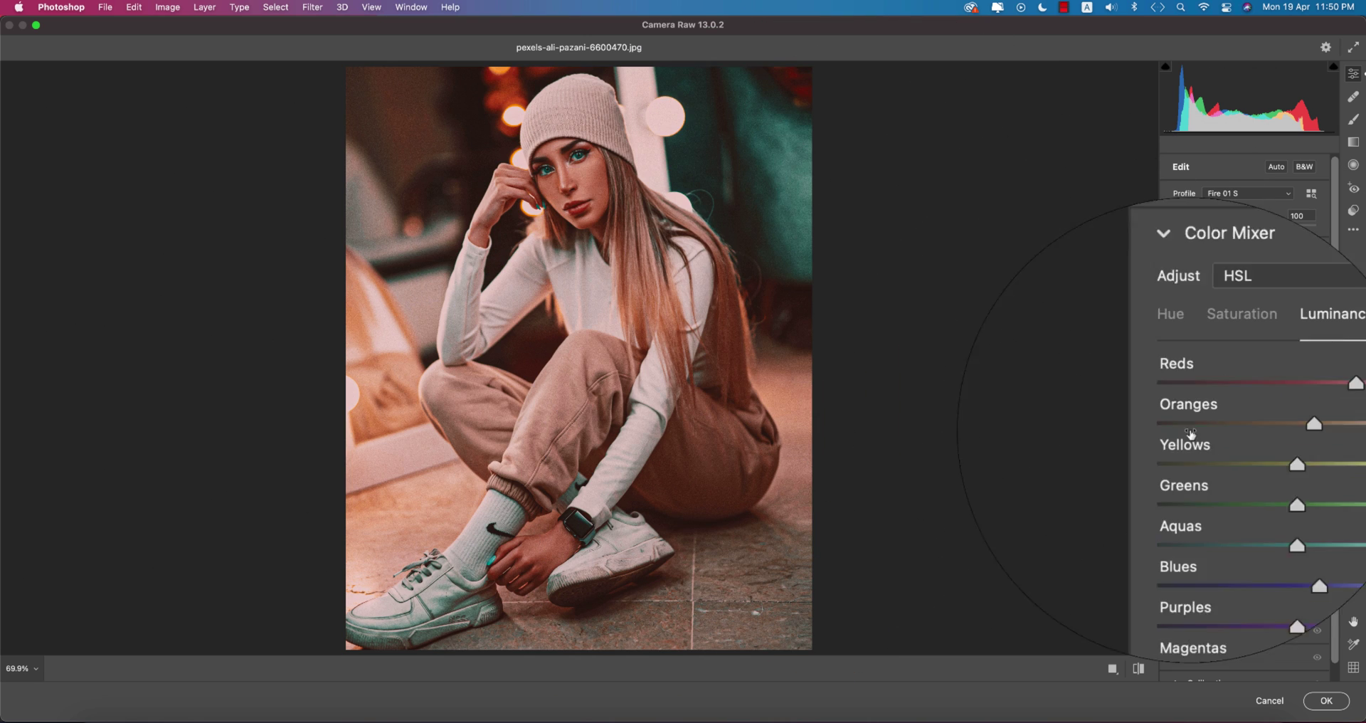
click(1310, 417)
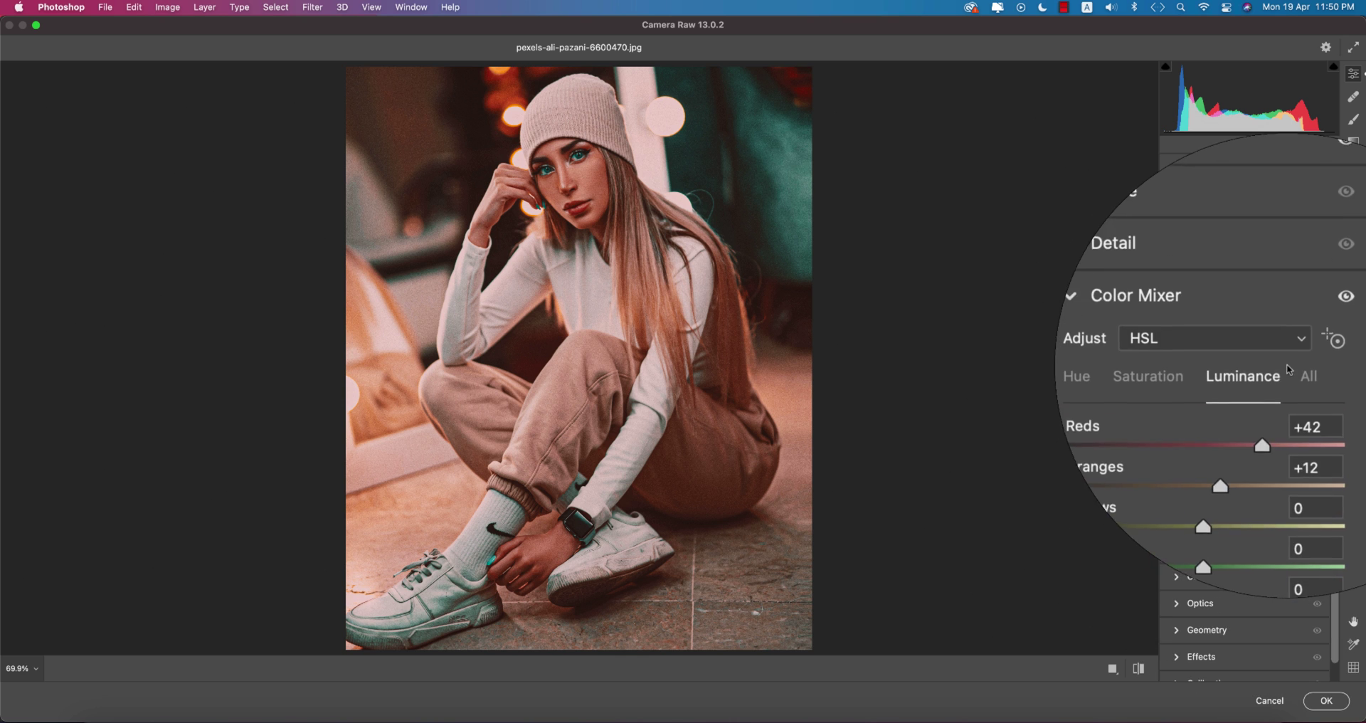
scroll(1184, 355, up, 5)
- Check the Color Grading, Optics, Geometry and Effects panels, collapsing each again
click(1183, 352)
click(1185, 359)
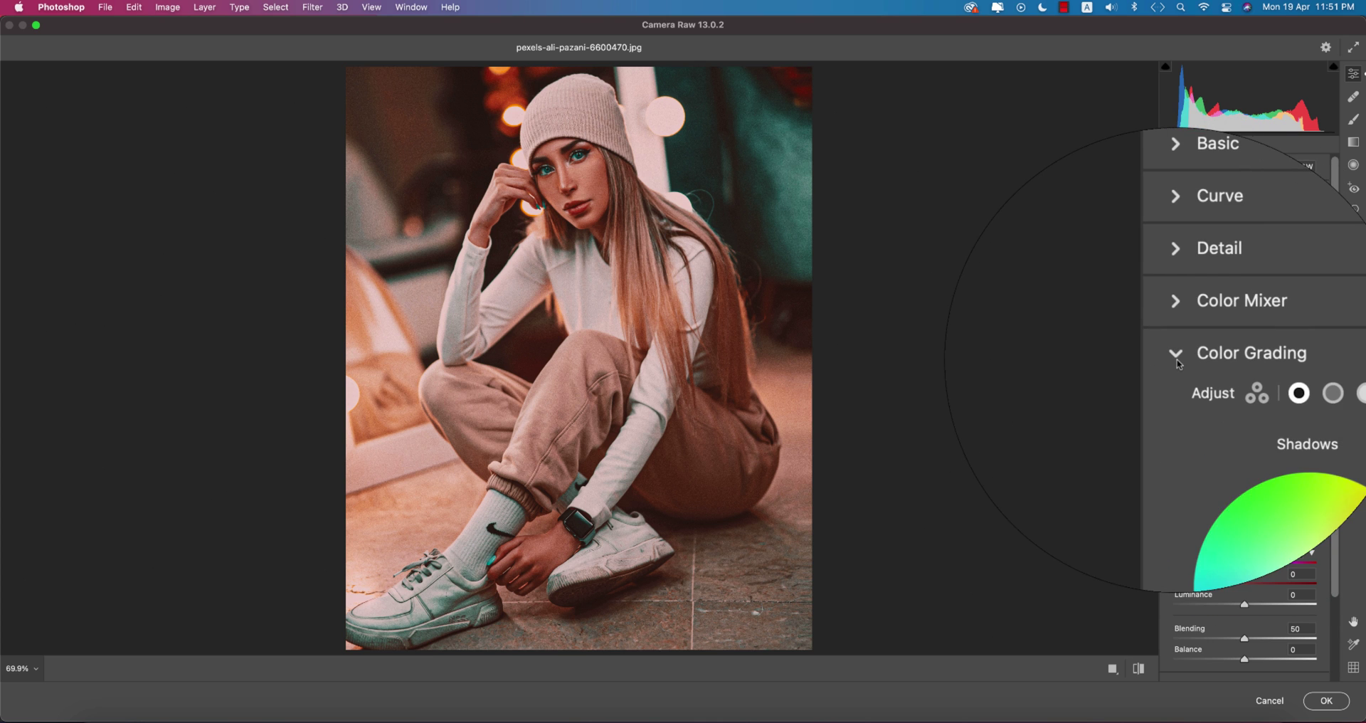
click(1188, 363)
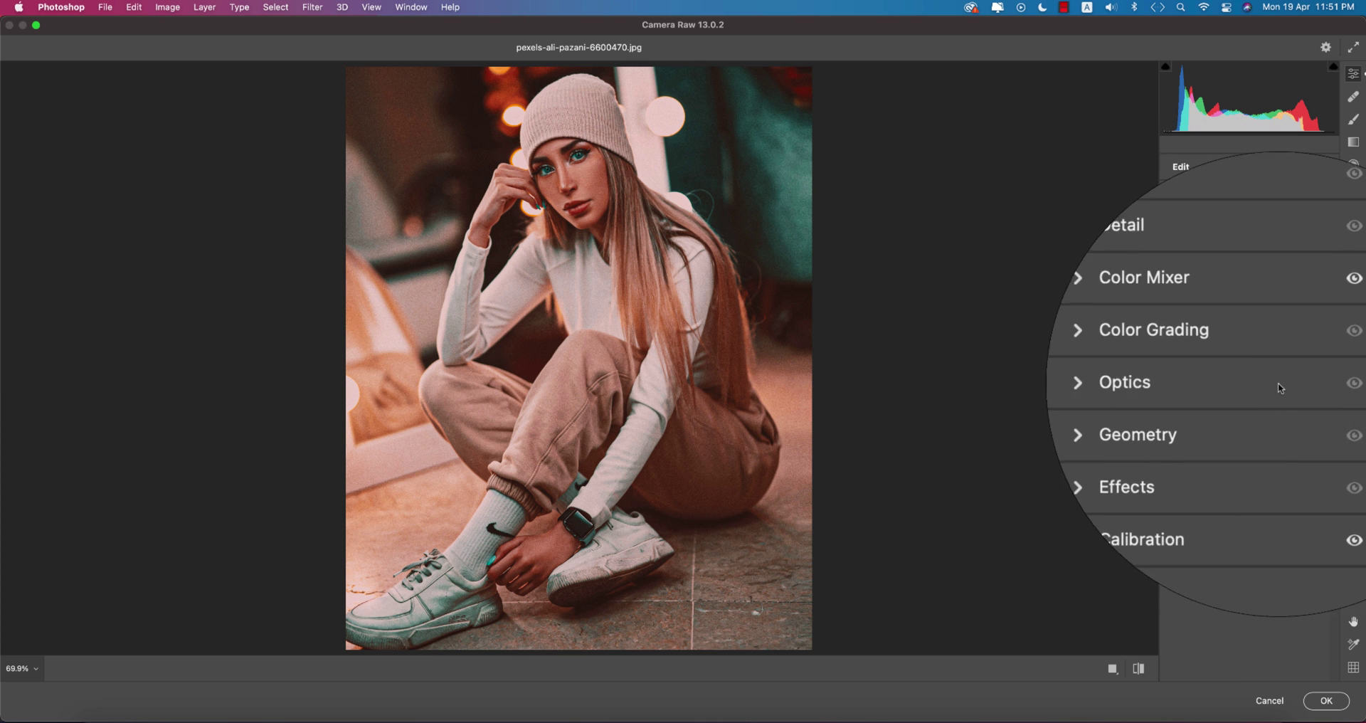
click(1182, 384)
click(1181, 388)
click(1177, 411)
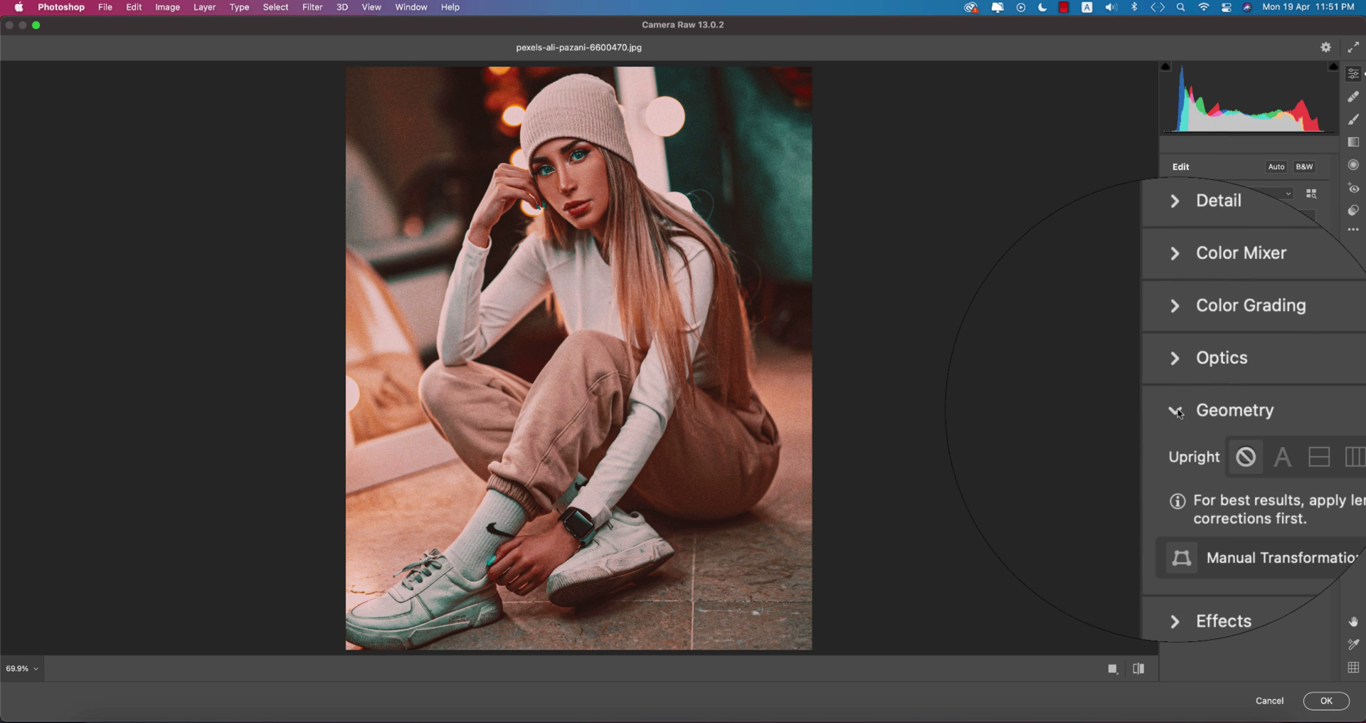
click(1178, 411)
click(1177, 437)
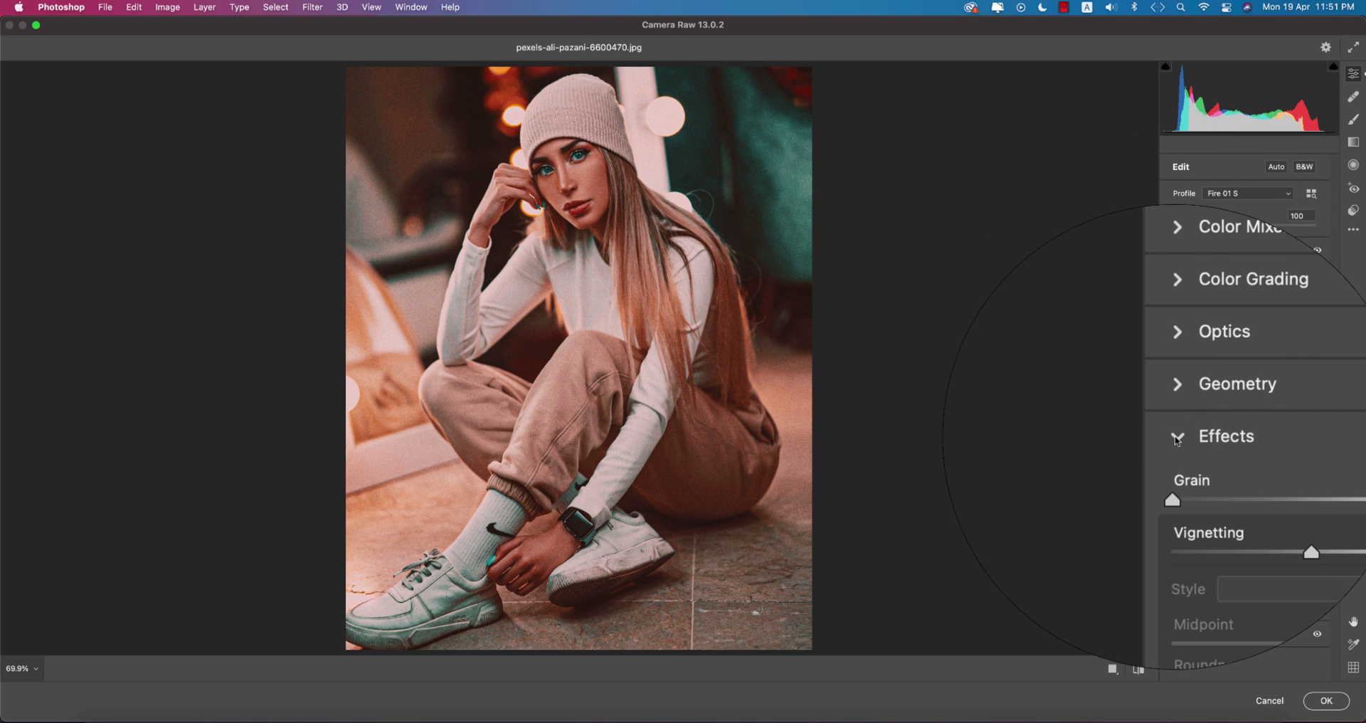
click(1178, 438)
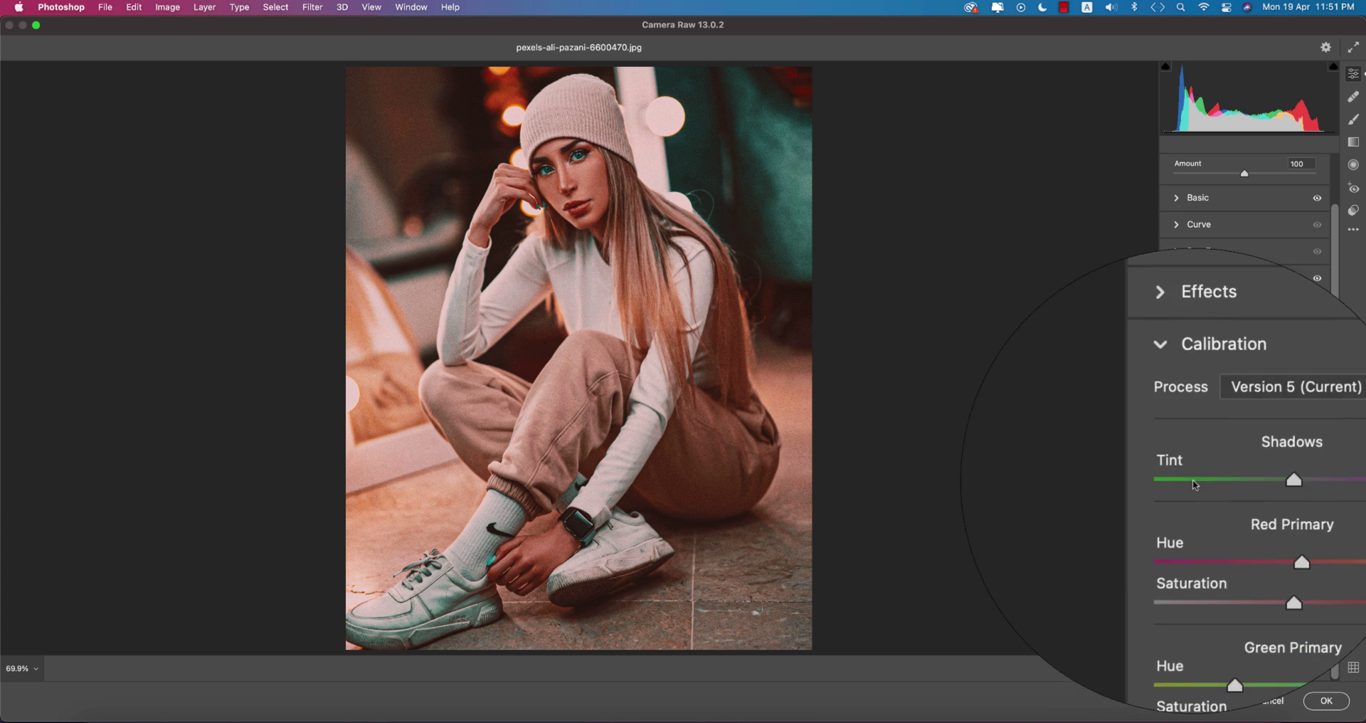
- Set Calibration Red Primary hue +6, Green hue -42, Blue hue -4 and Blue saturation +8
click(1182, 473)
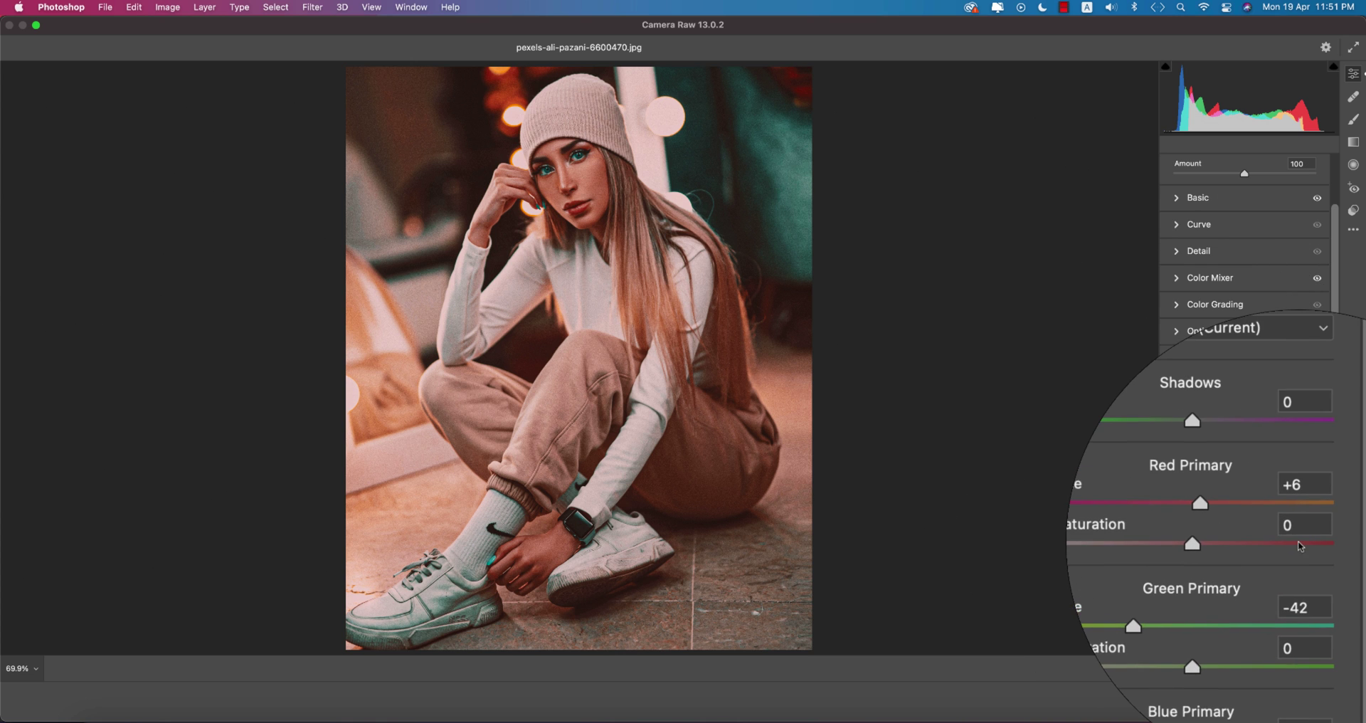
click(1308, 502)
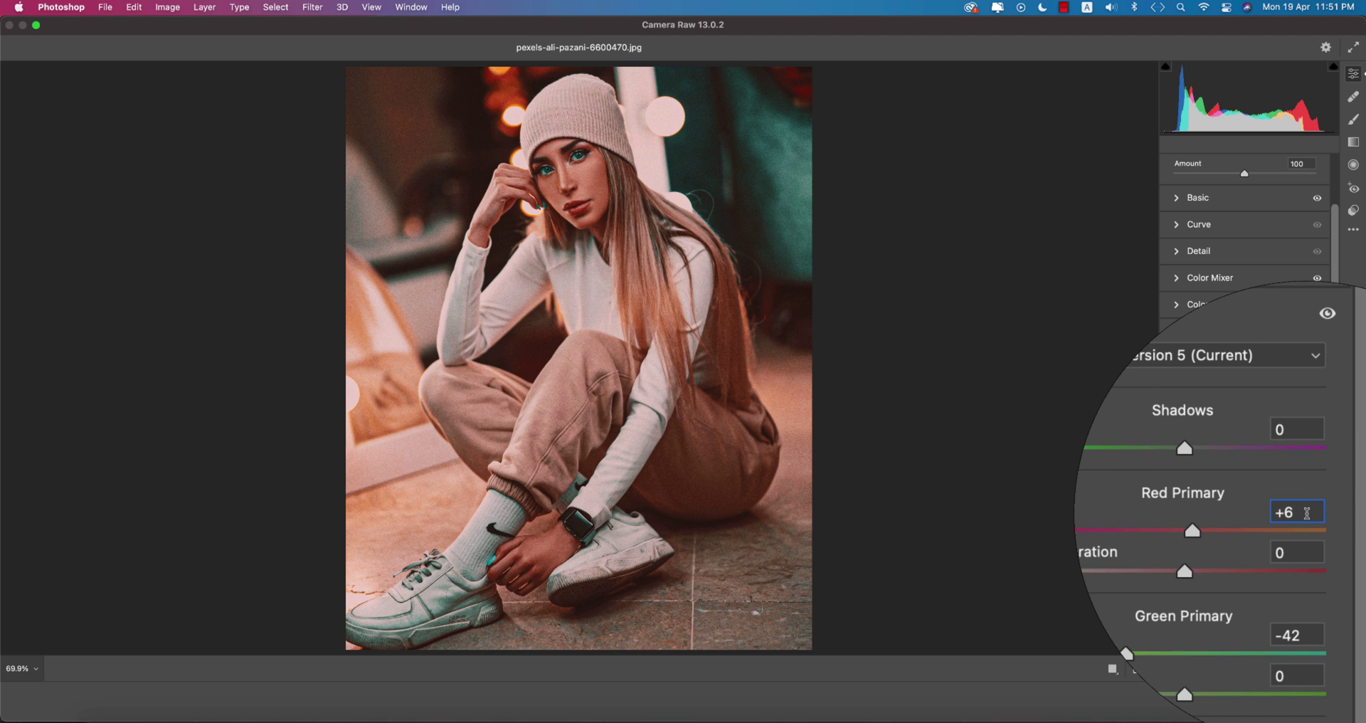
click(1308, 635)
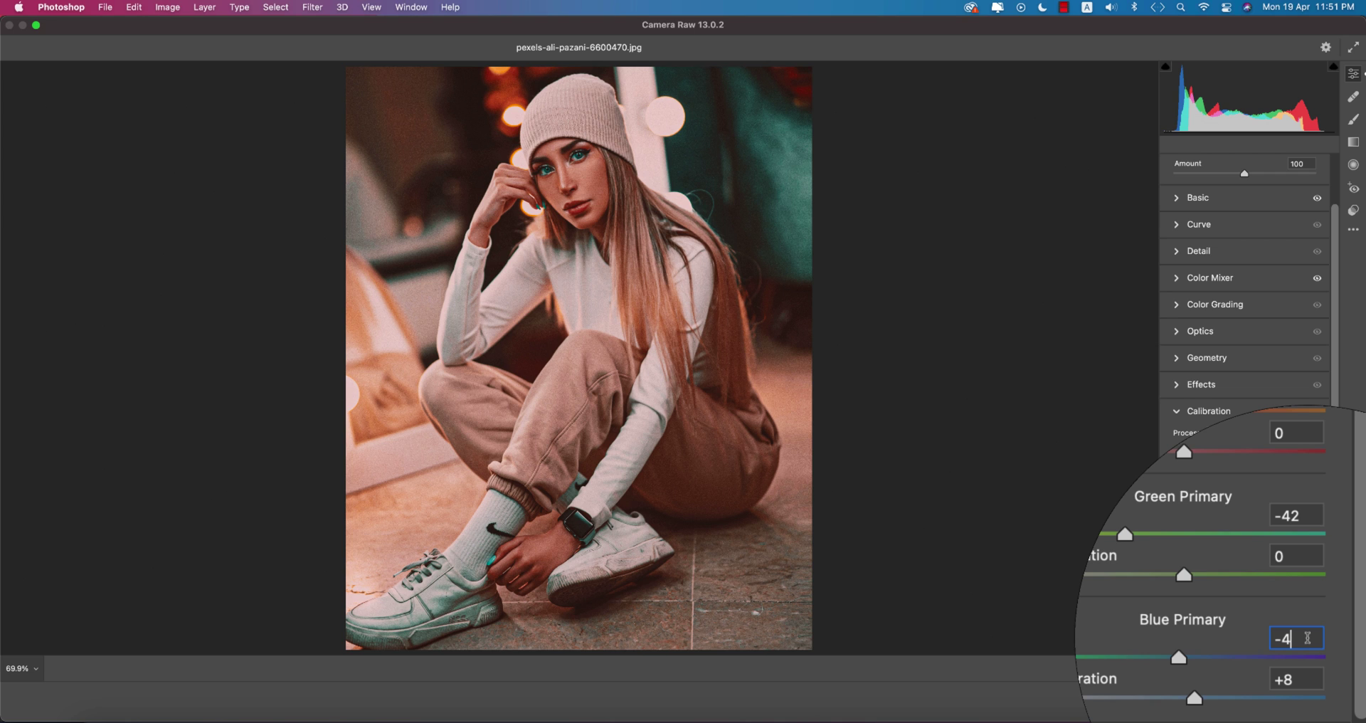
click(1310, 661)
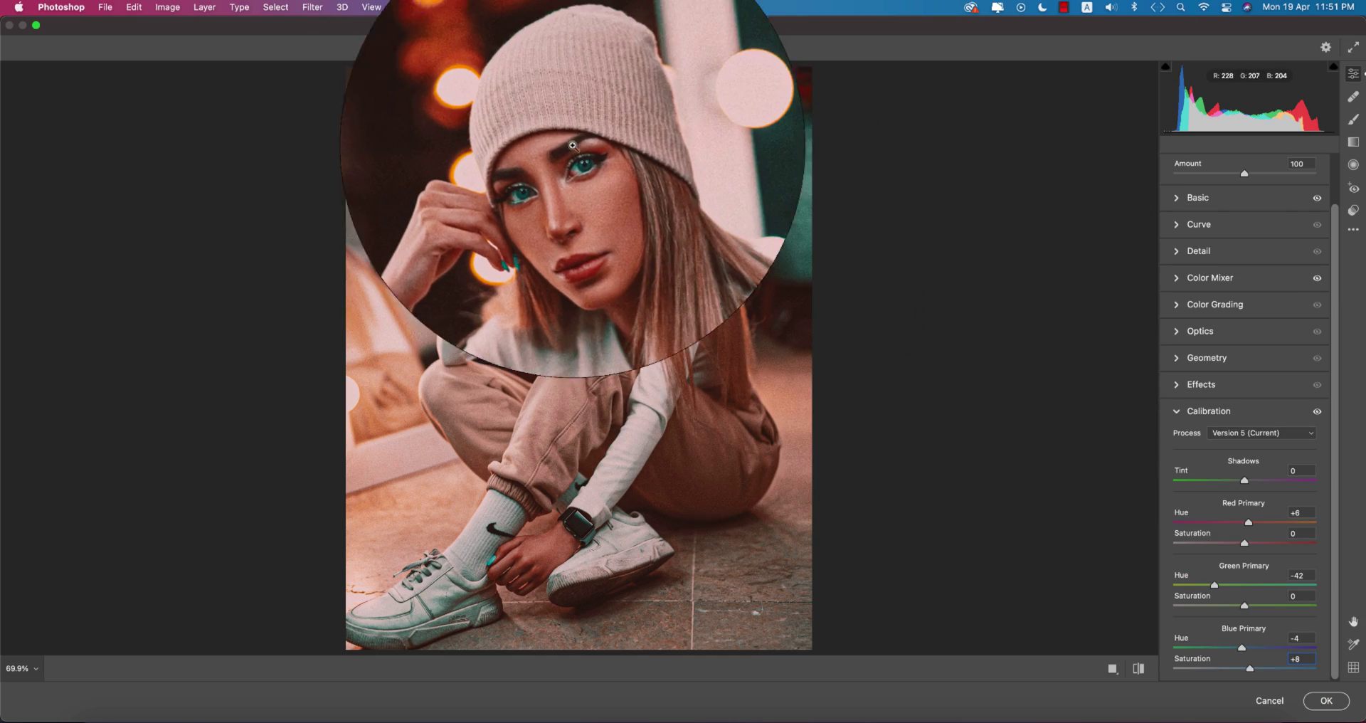
click(585, 152)
click(584, 151)
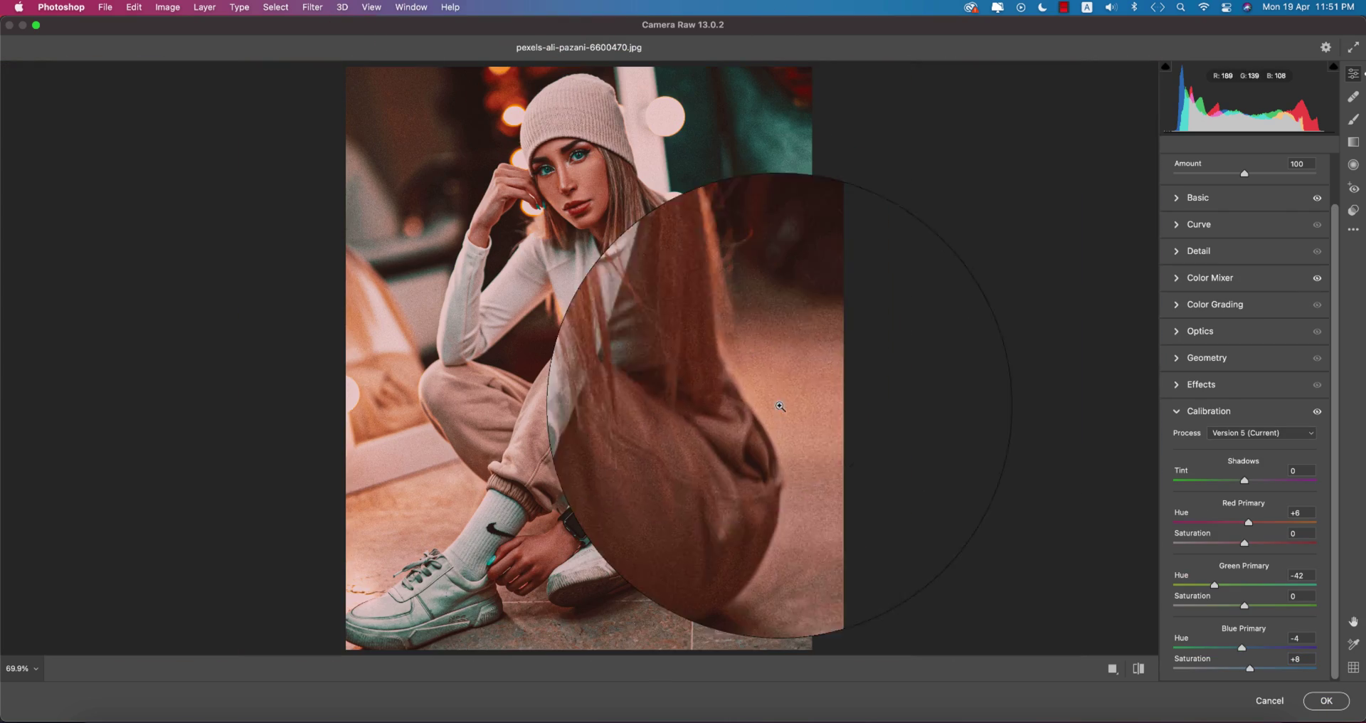
scroll(1218, 338, up, 3)
click(1174, 405)
scroll(1183, 346, up, 2)
click(1209, 302)
click(1235, 361)
click(1234, 389)
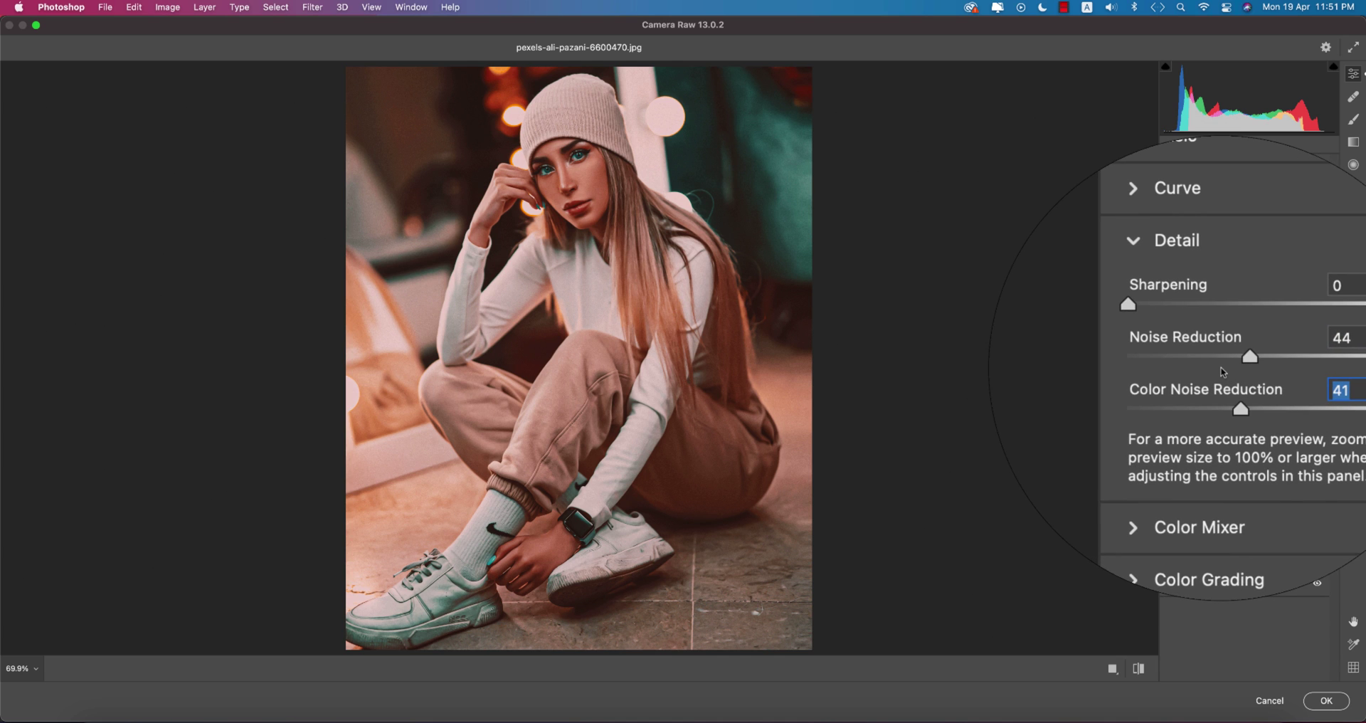
key(super+z)
key(super+z)
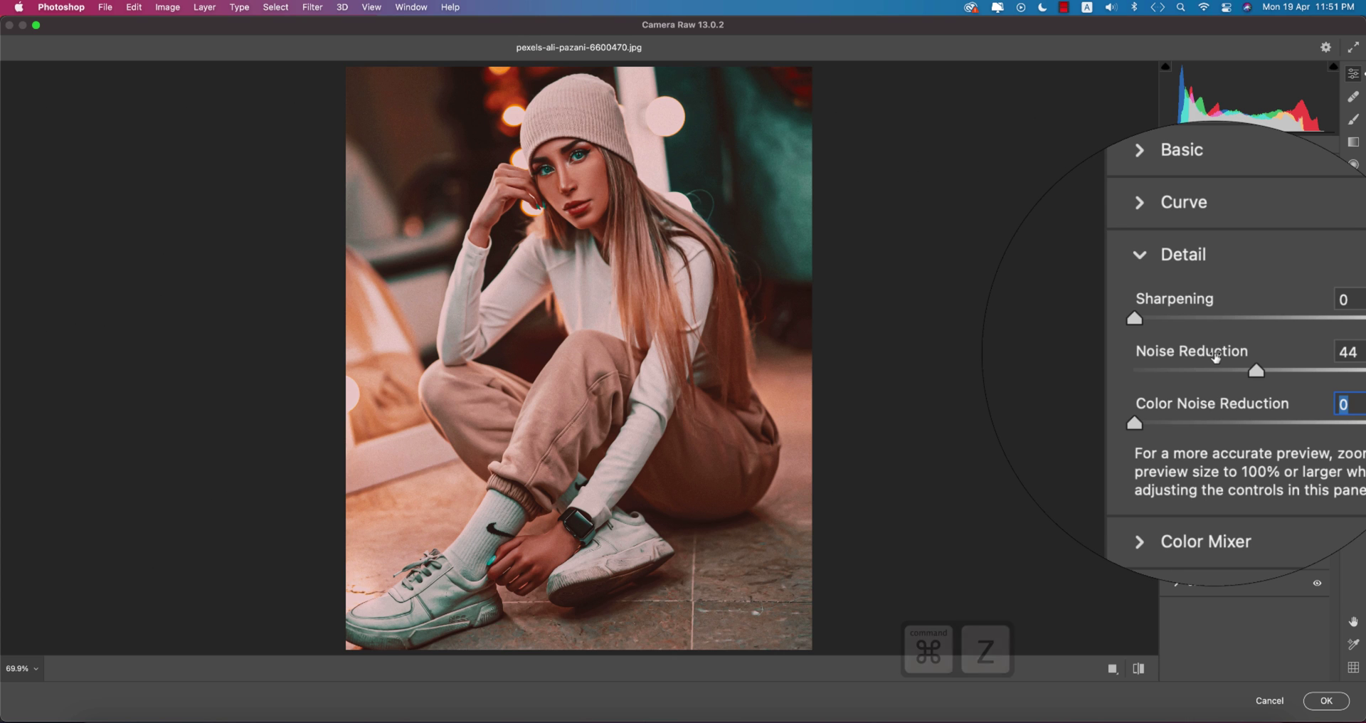
click(1184, 281)
click(1178, 277)
click(1179, 278)
click(1178, 252)
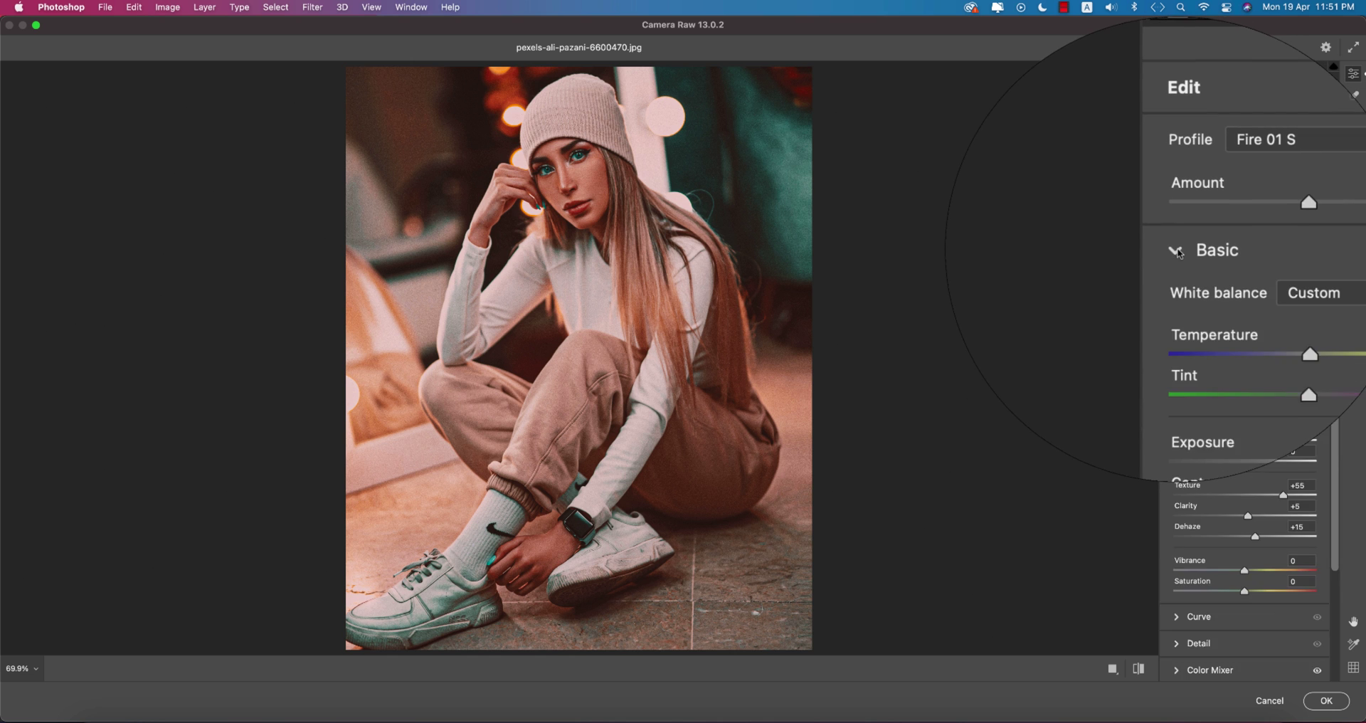
click(1250, 495)
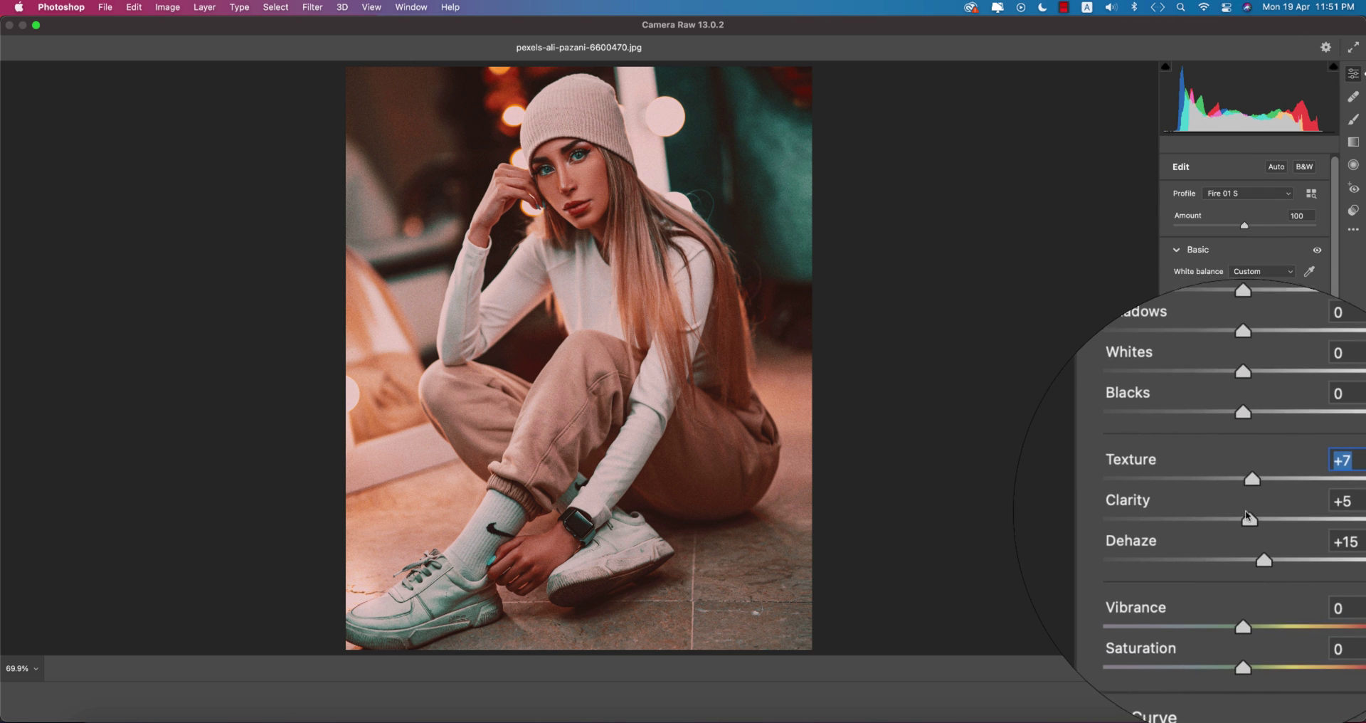
drag(1246, 536, 1237, 536)
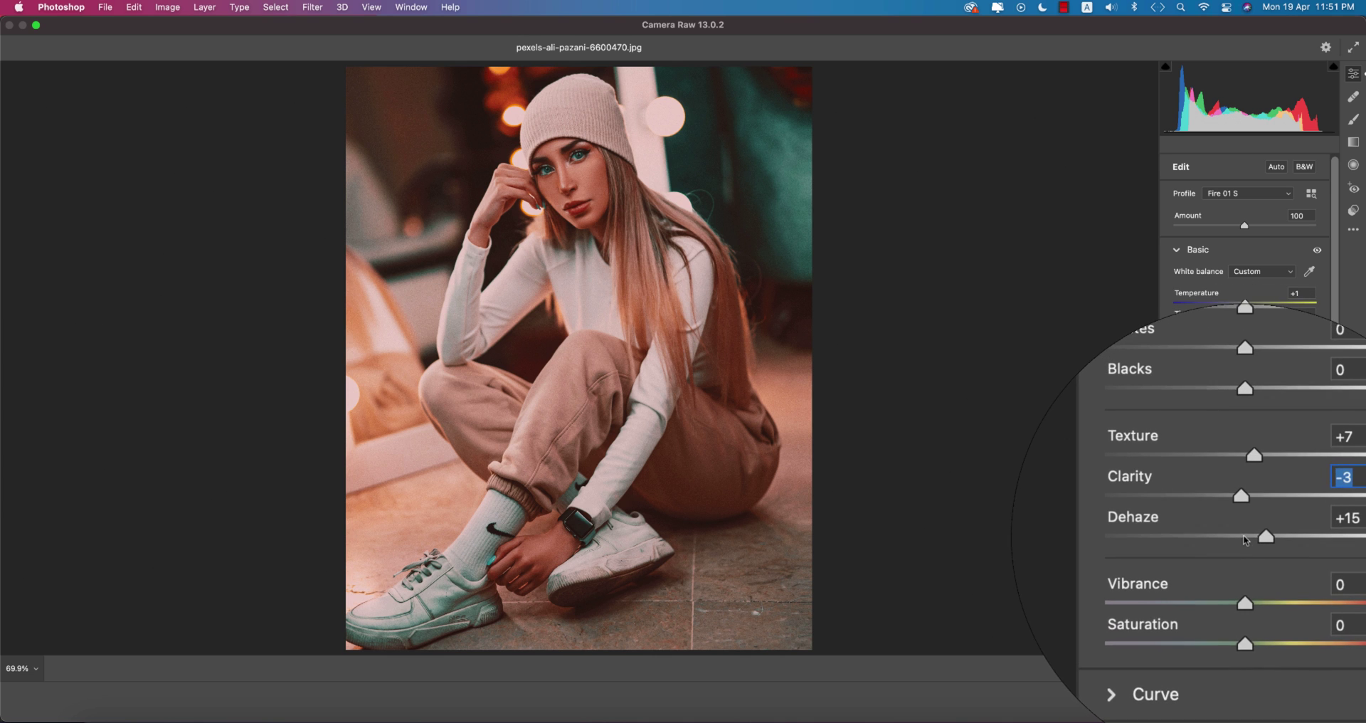
drag(1249, 493, 1231, 493)
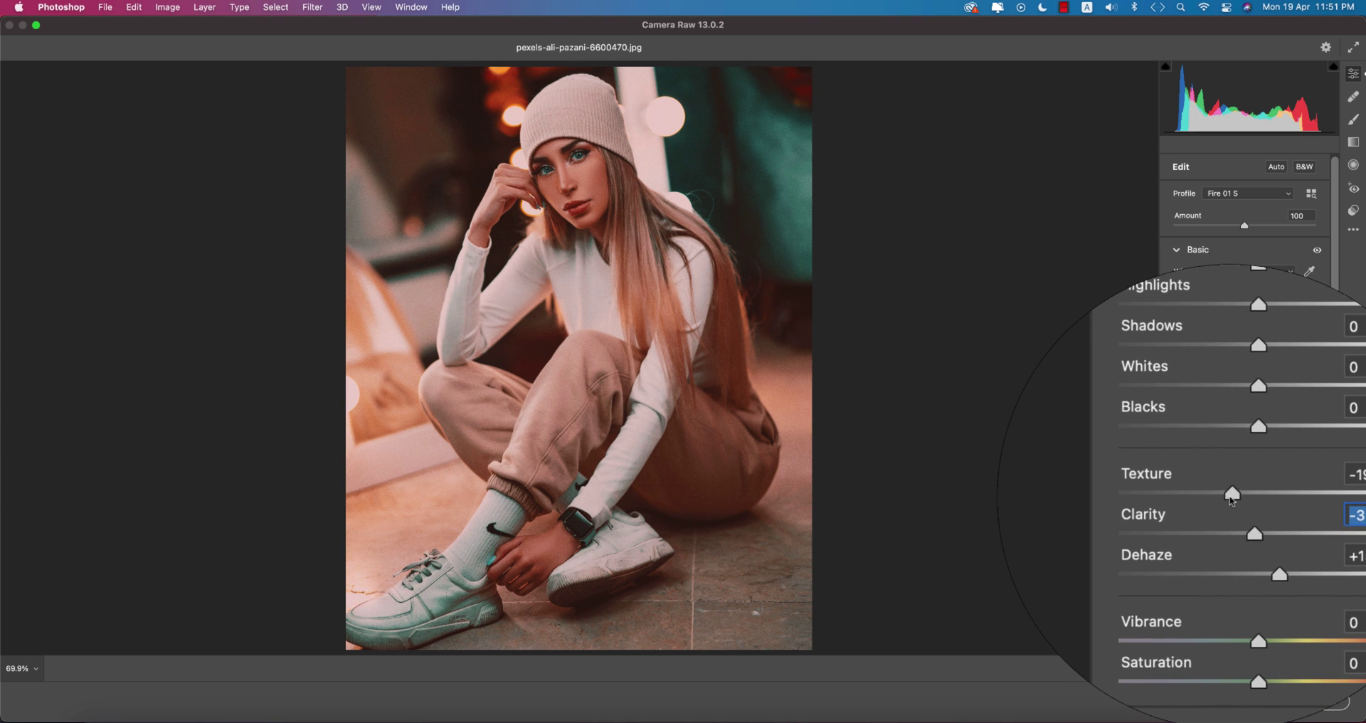
key(super+z)
key(super+z)
key(super+z)
key(super+z)
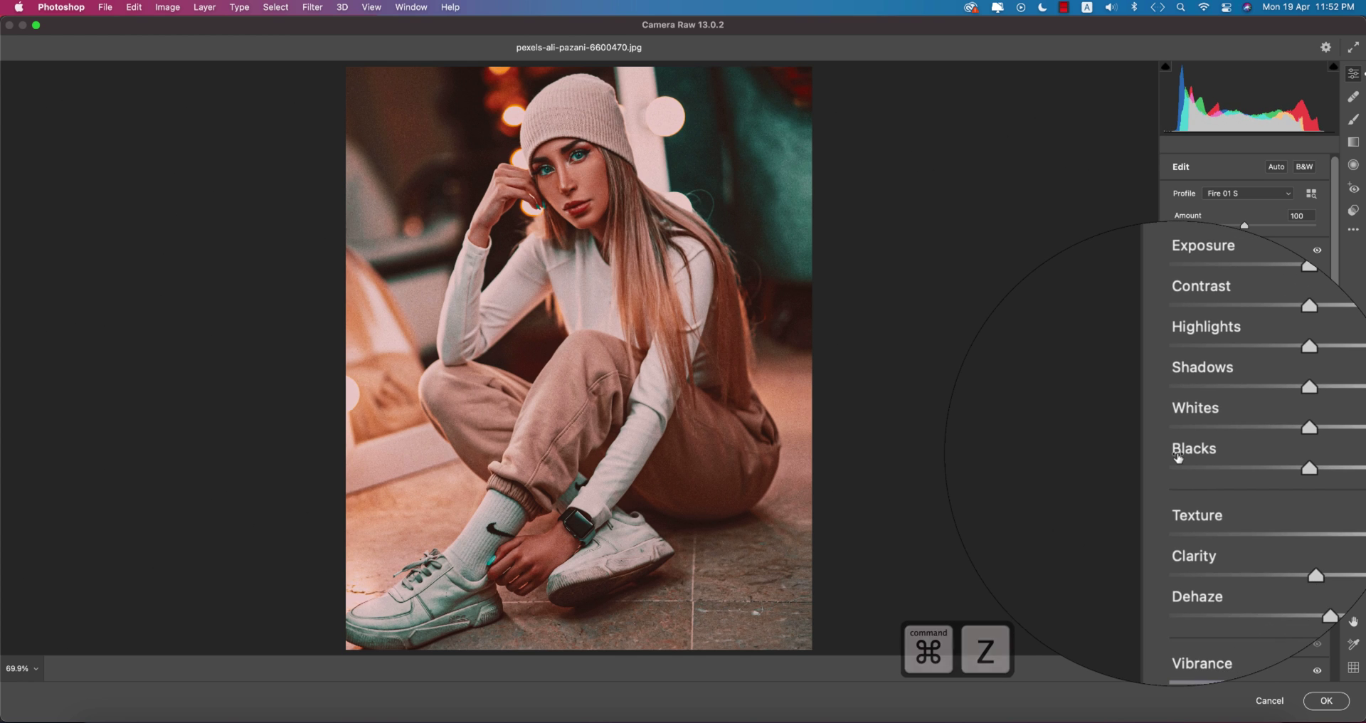
key(super+z)
key(shift+super+z)
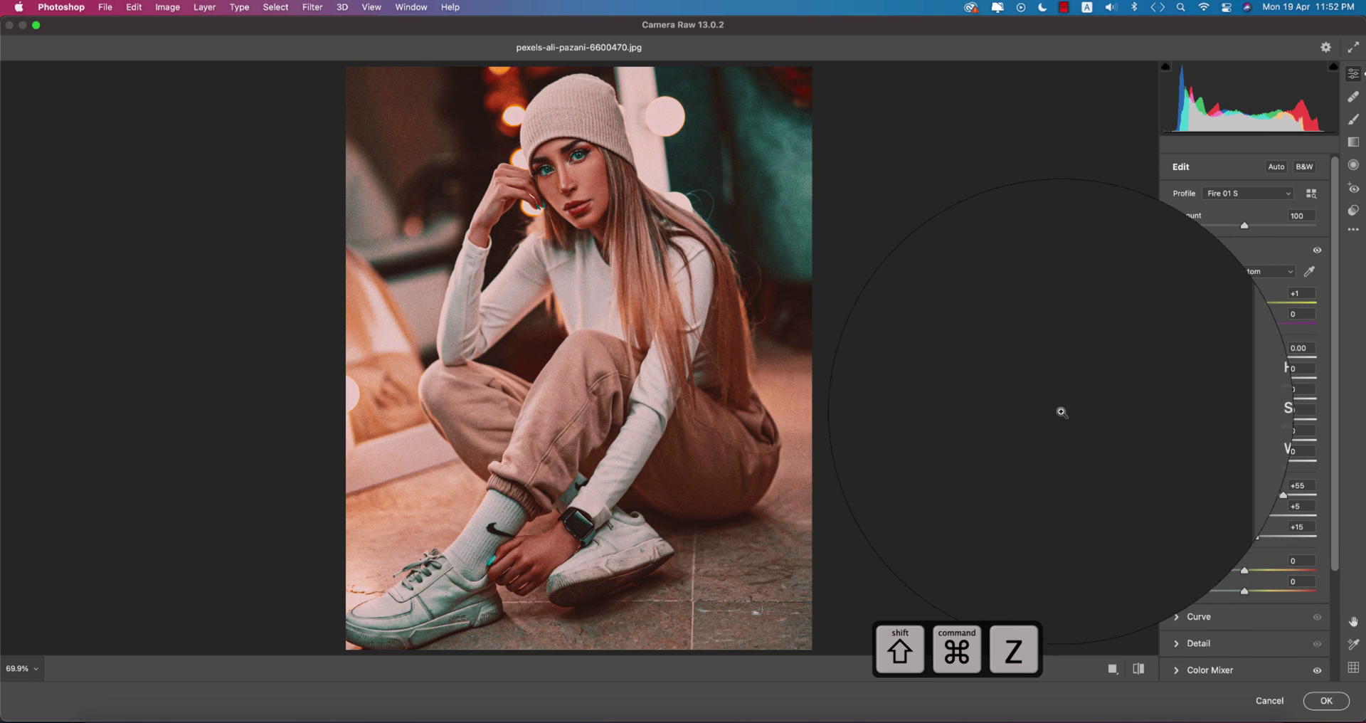
- Apply the Camera Raw grade to Layer 1 and compare it against the original photo
click(1336, 700)
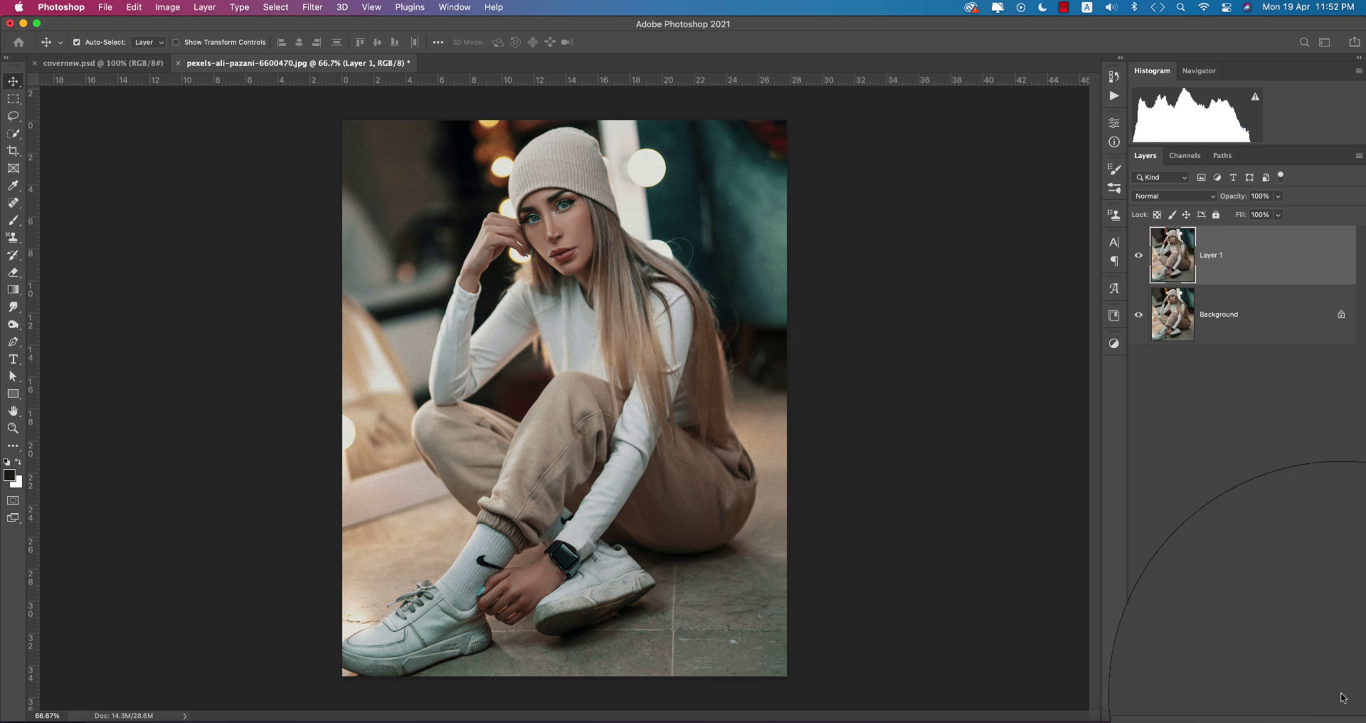
click(1139, 256)
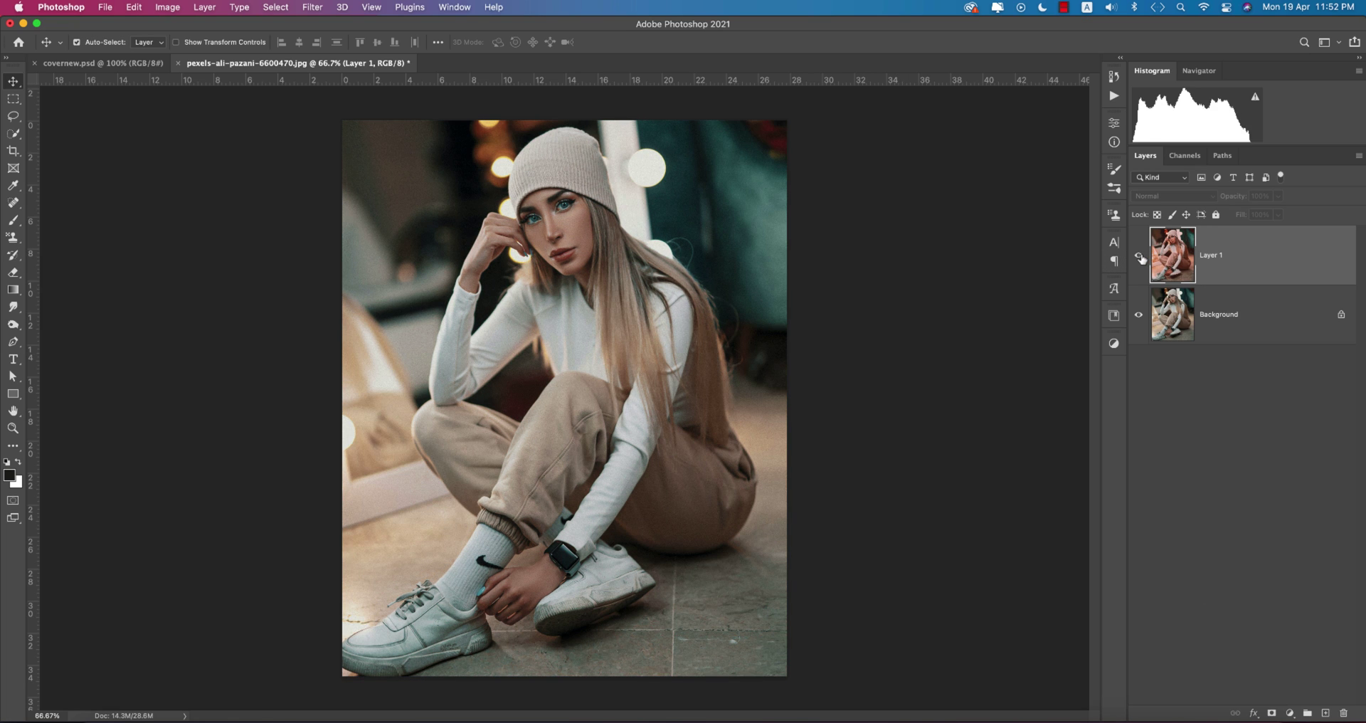
click(1139, 256)
click(1139, 256)
click(1139, 256)
- Open pexels-ali-pazani-6586427.jpg and duplicate its background onto Layer 1
click(91, 719)
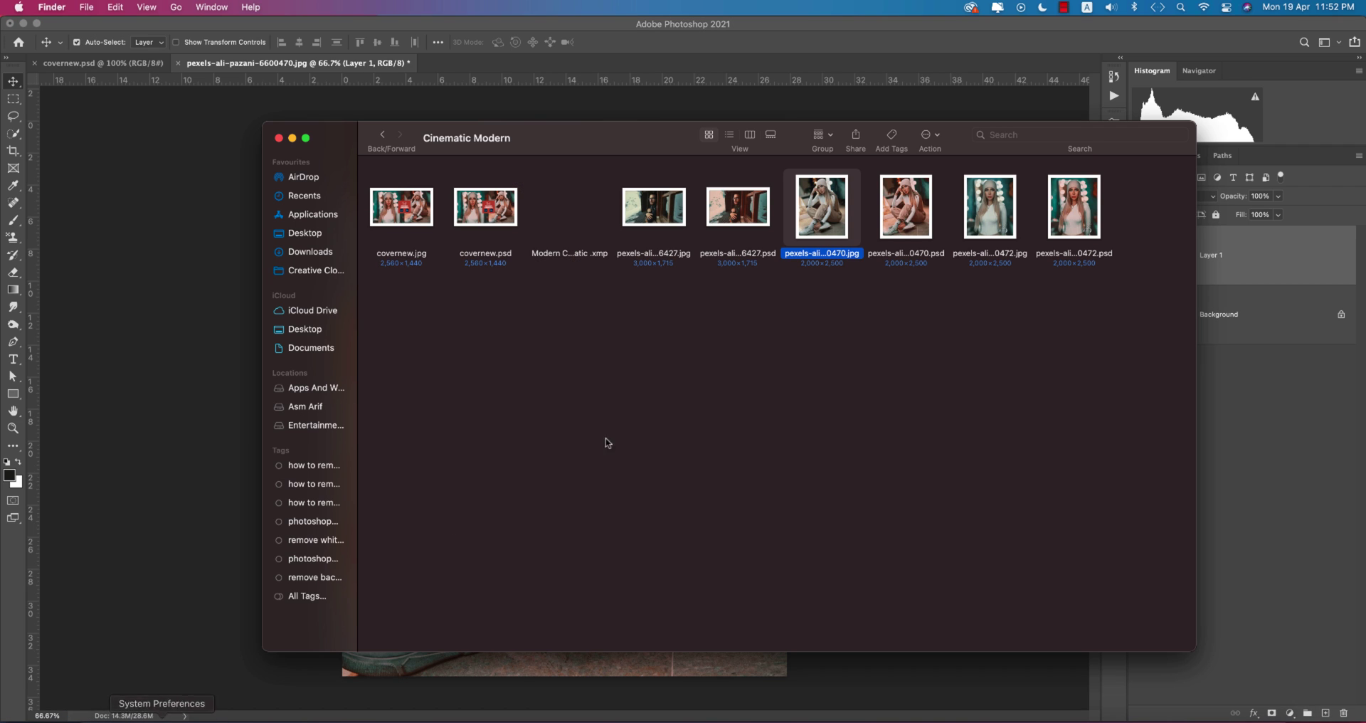
drag(650, 200, 562, 71)
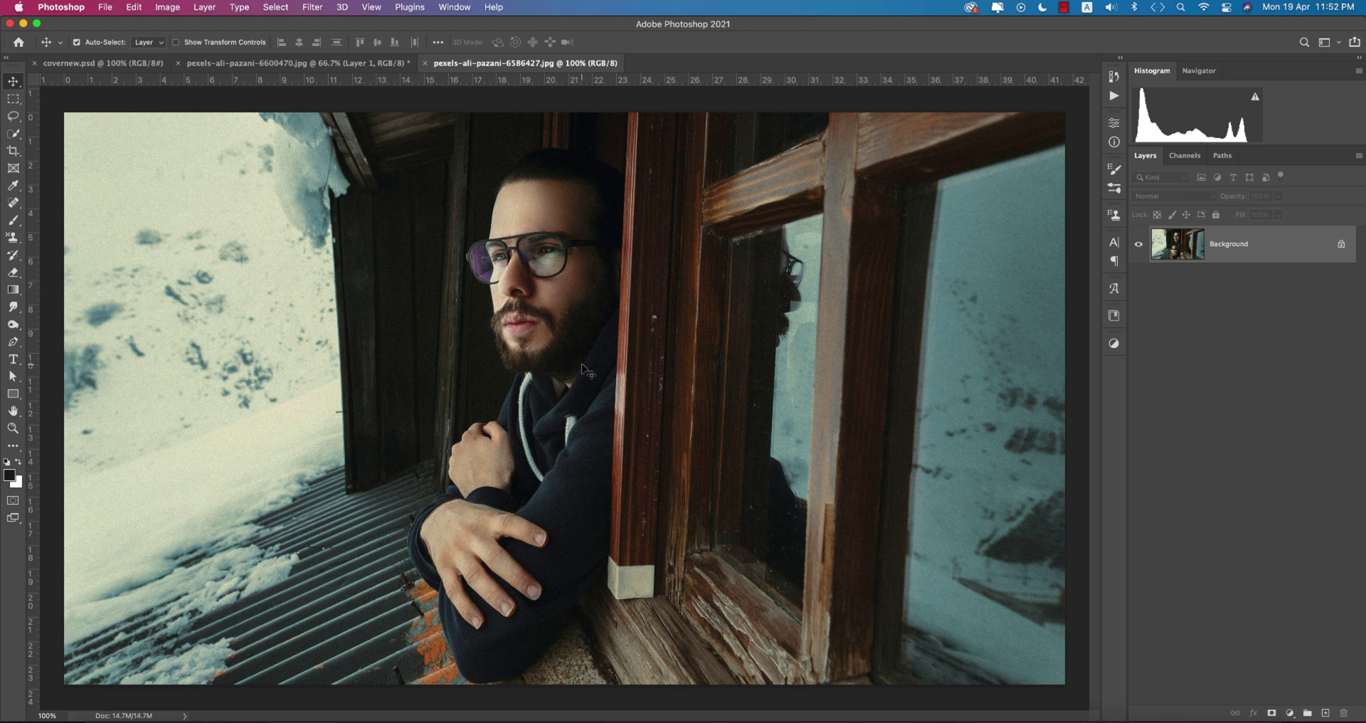
key(super+j)
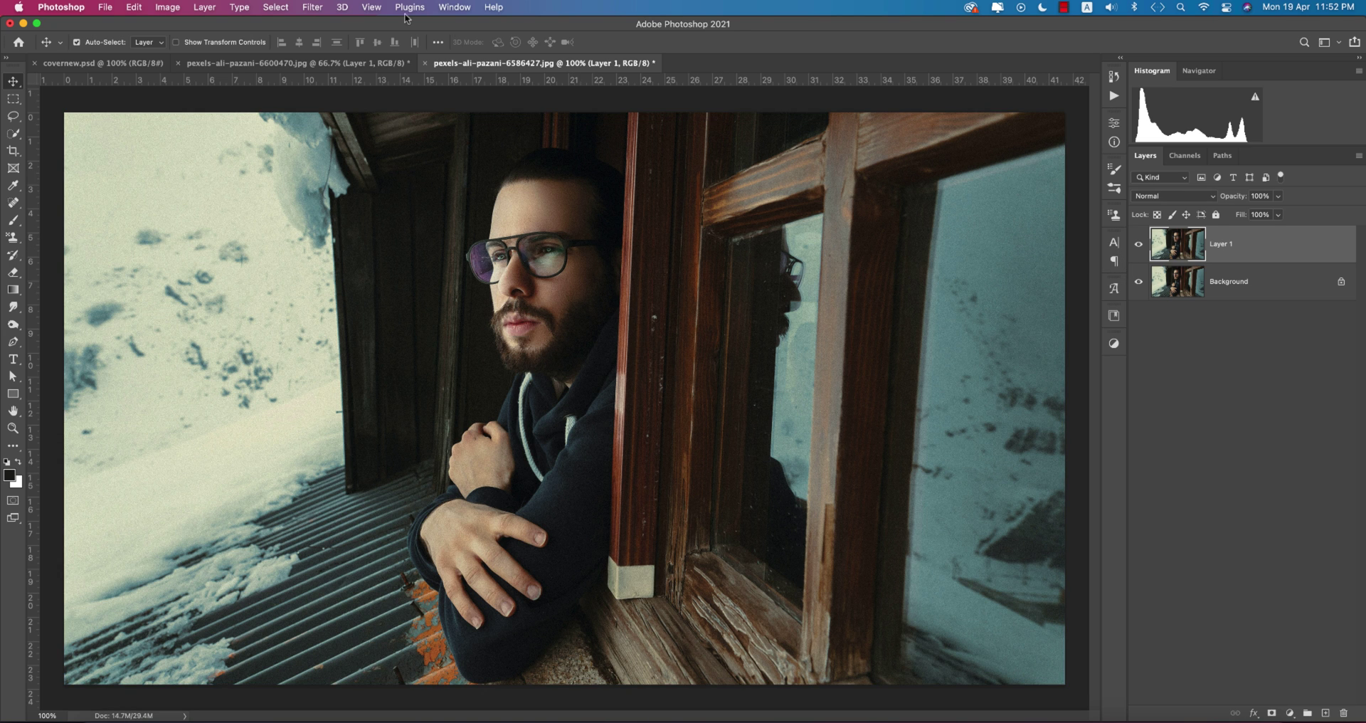
click(315, 7)
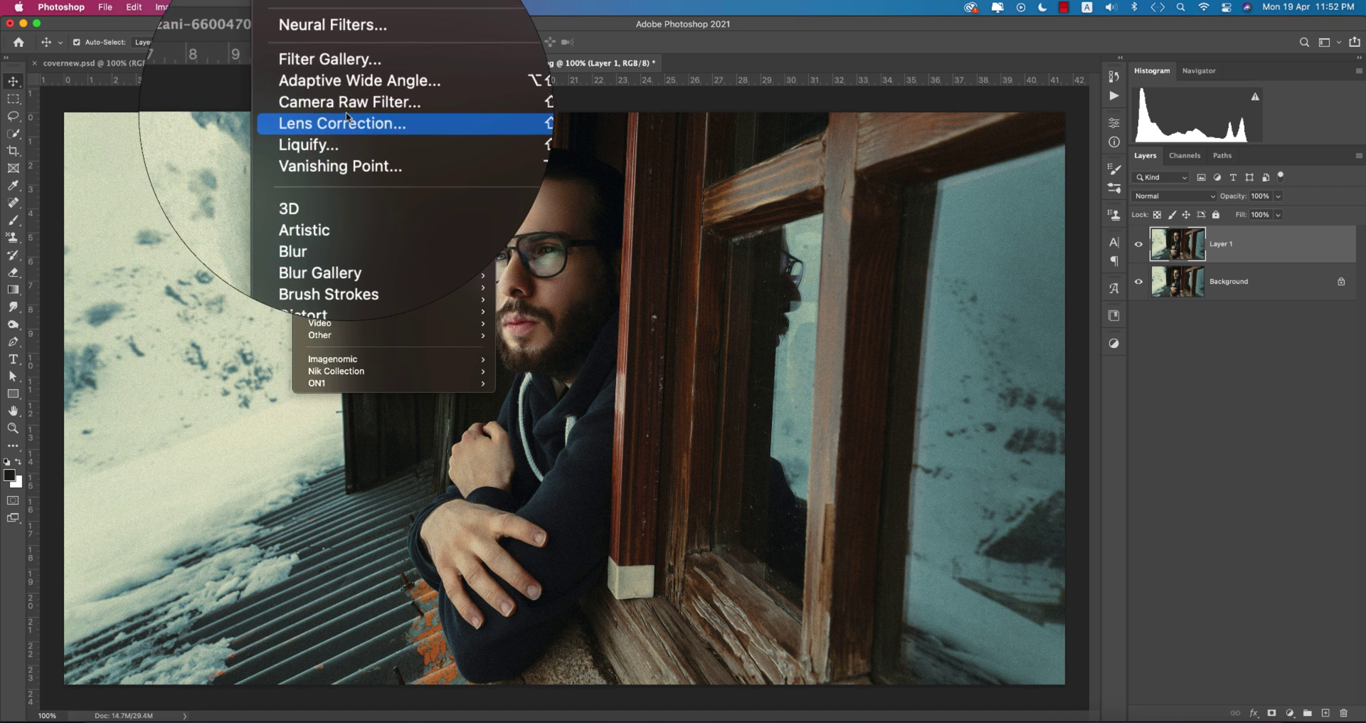
- Launch Camera Raw on the man-at-window photo and load the Modern Cinematic preset
click(347, 114)
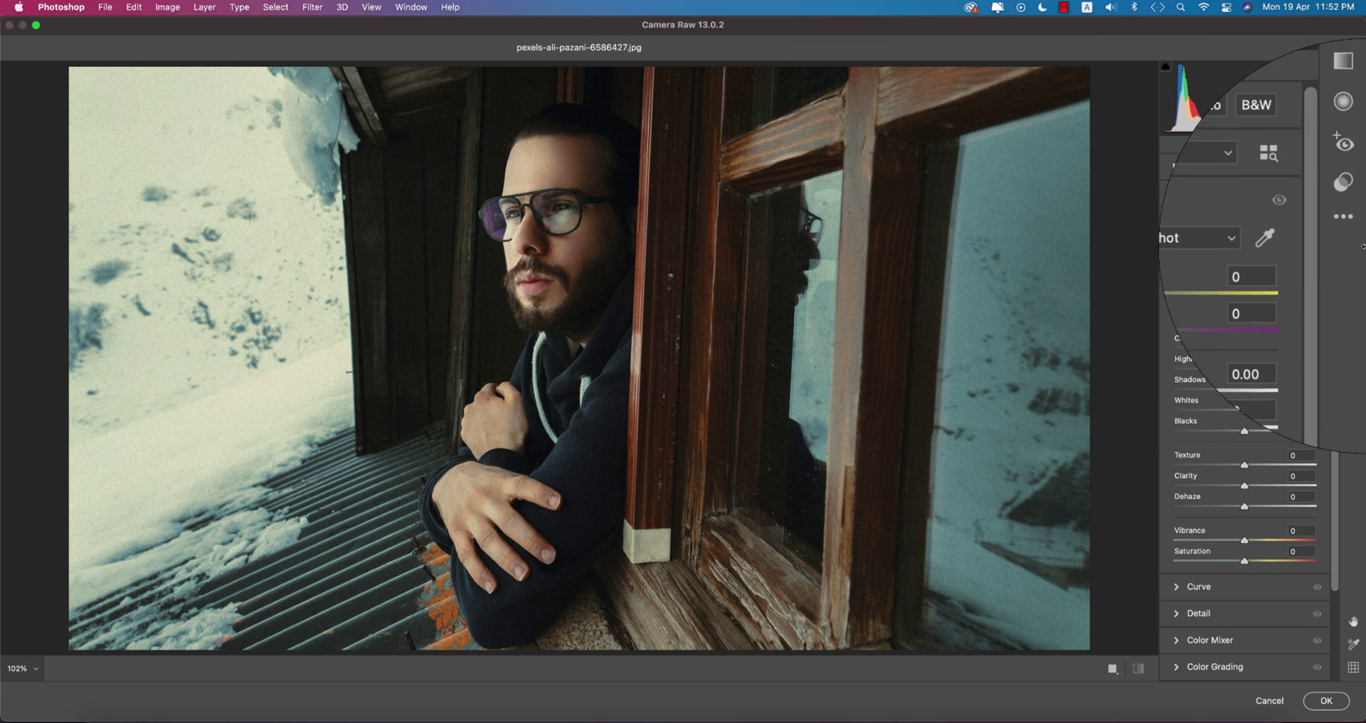
click(1355, 231)
click(1204, 391)
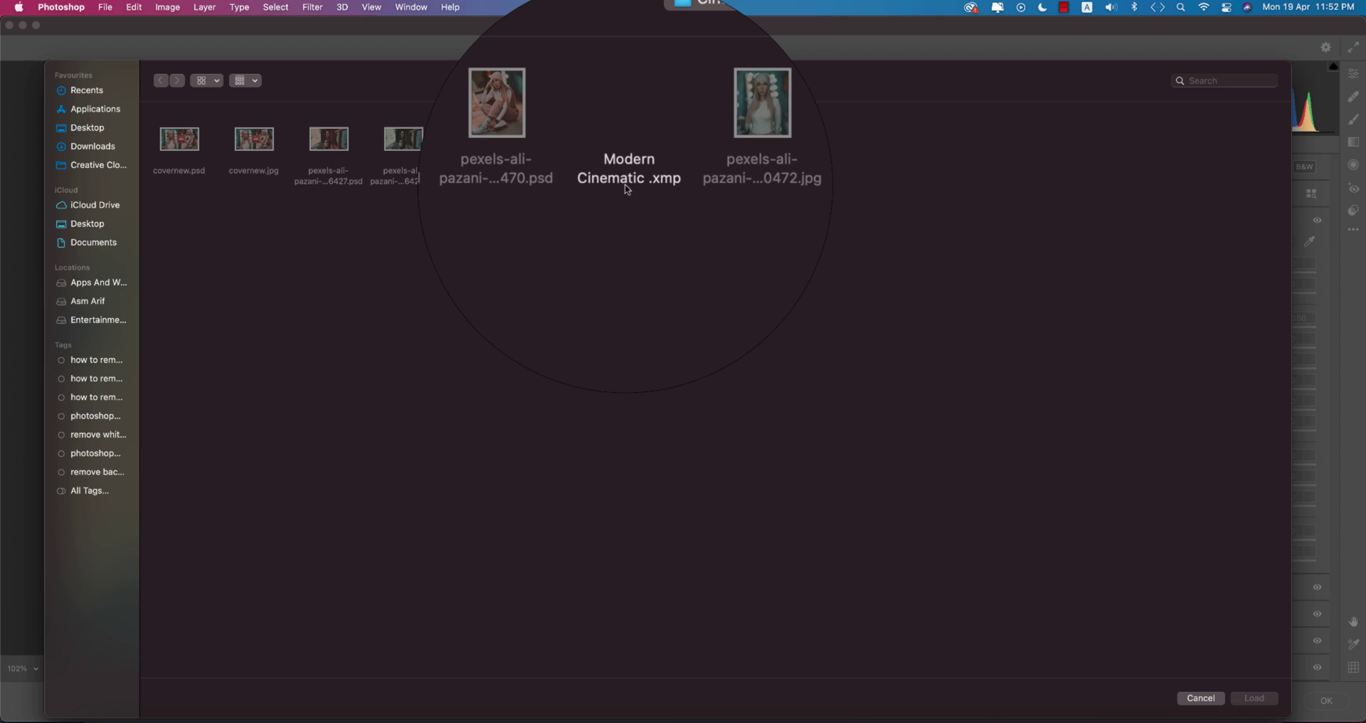
double_click(626, 183)
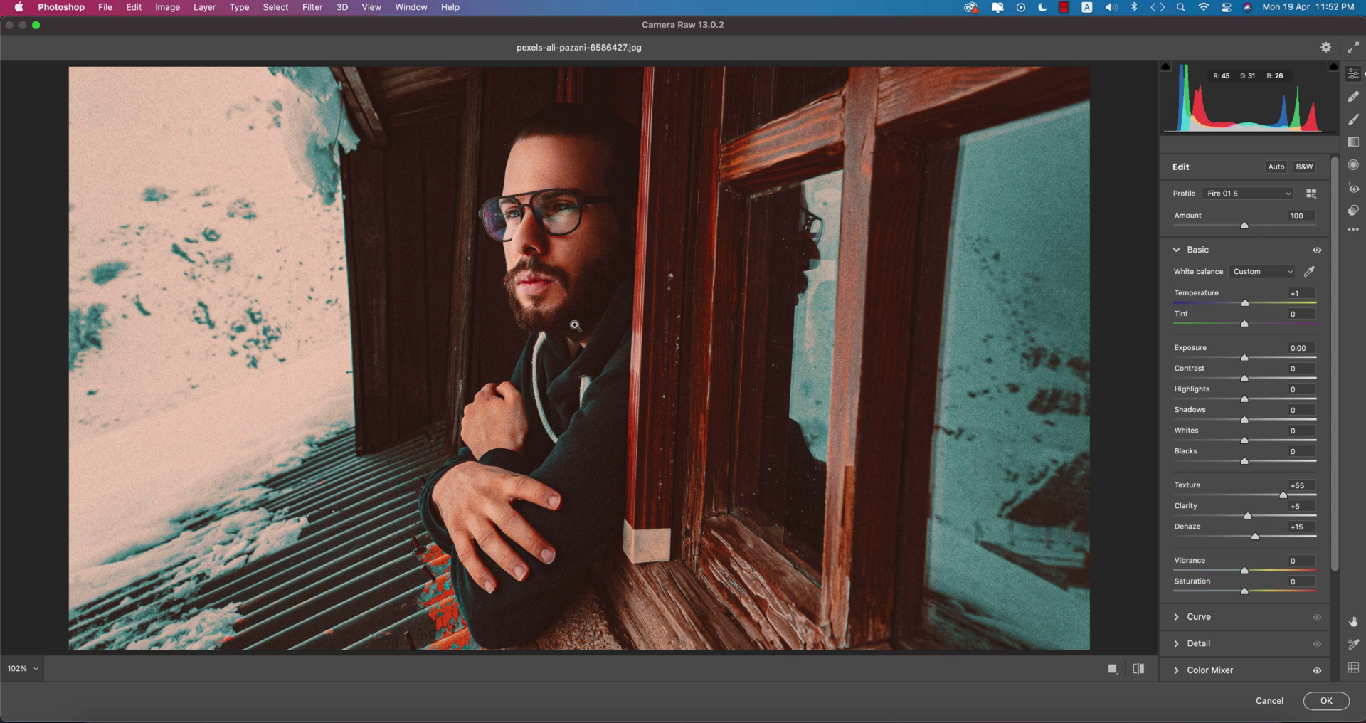
- Desaturate the reds in Color Mixer and set Vibrance -19 and Saturation +7, comparing with defaults
scroll(1284, 520, down, 1)
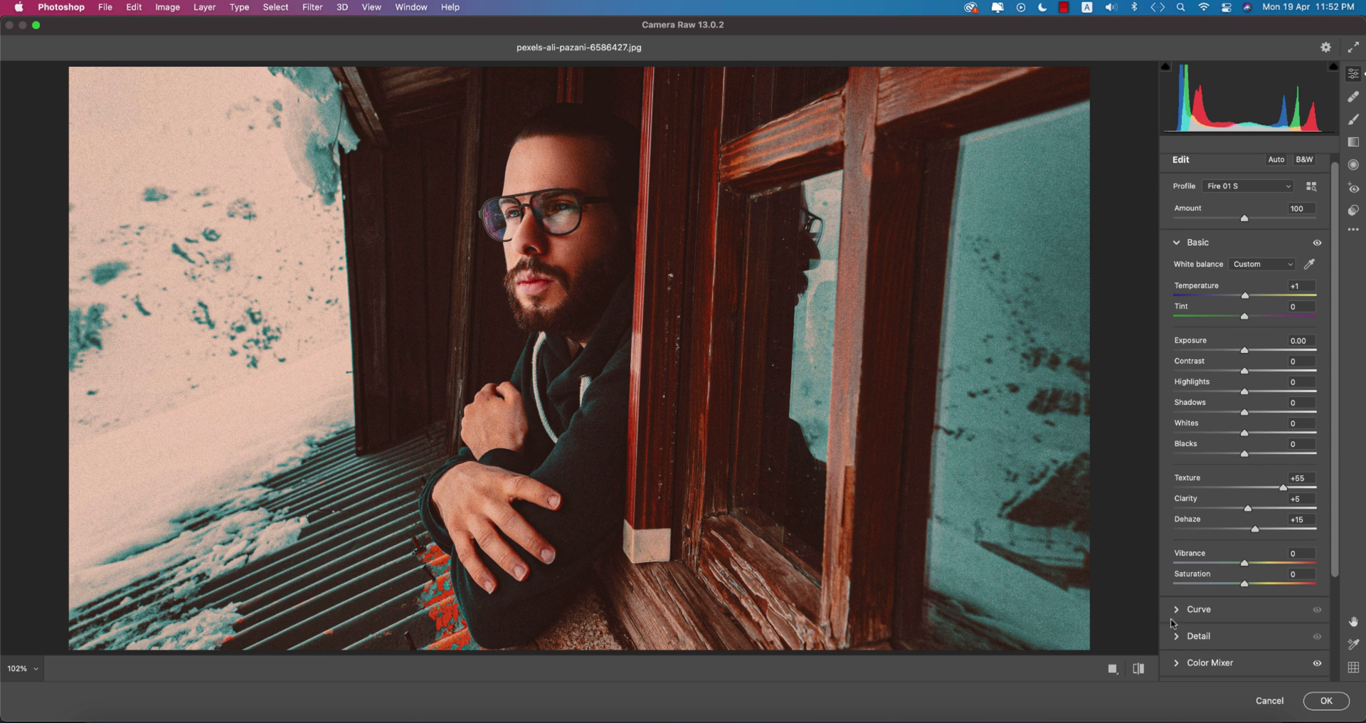
click(1180, 663)
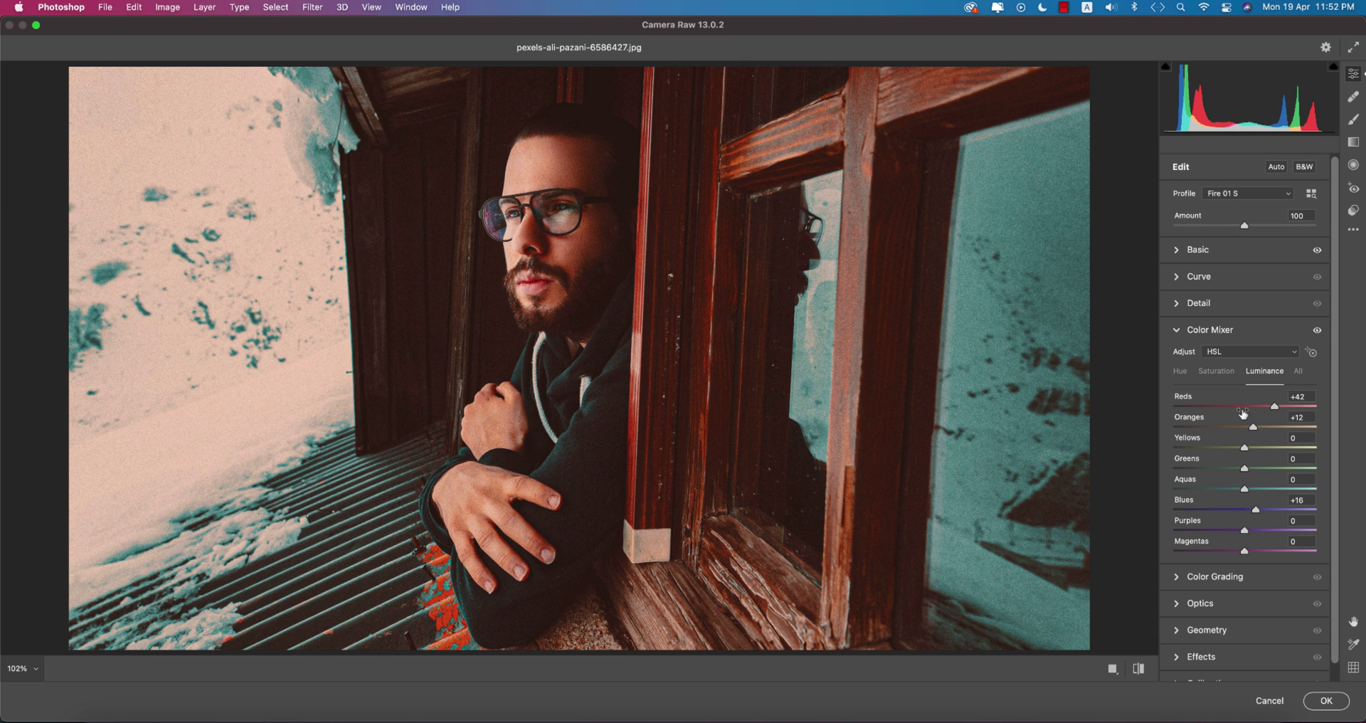
click(1218, 372)
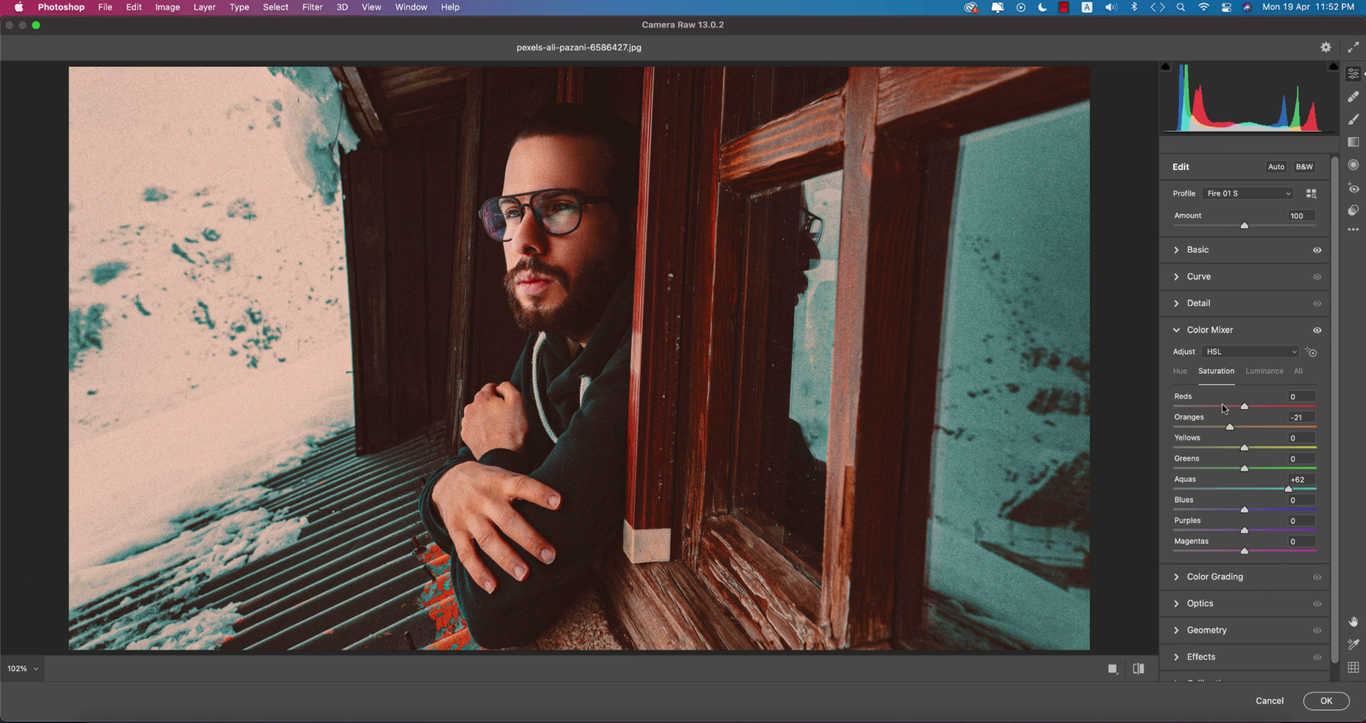
mouse_move(1222, 407)
mouse_down()
mouse_move(1193, 408)
mouse_move(1214, 407)
mouse_move(1216, 425)
mouse_up()
click(1176, 332)
click(1182, 253)
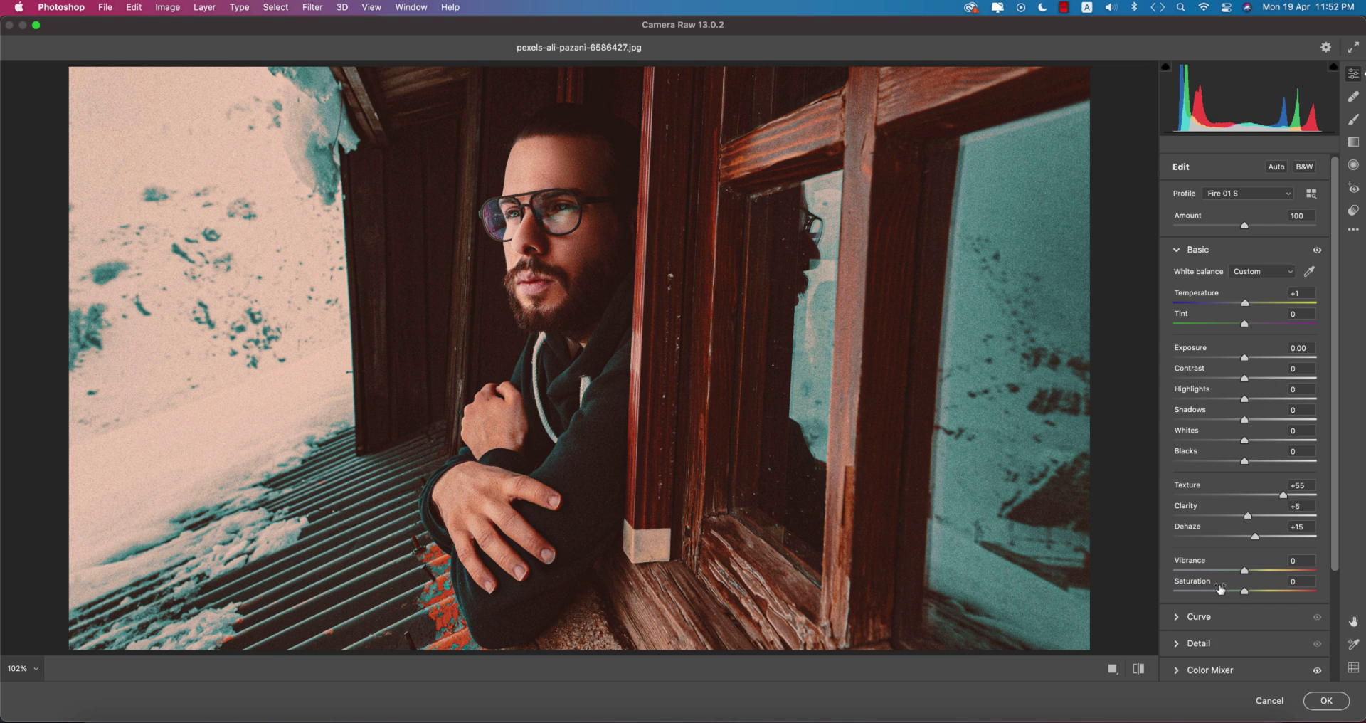
drag(1244, 571, 1231, 572)
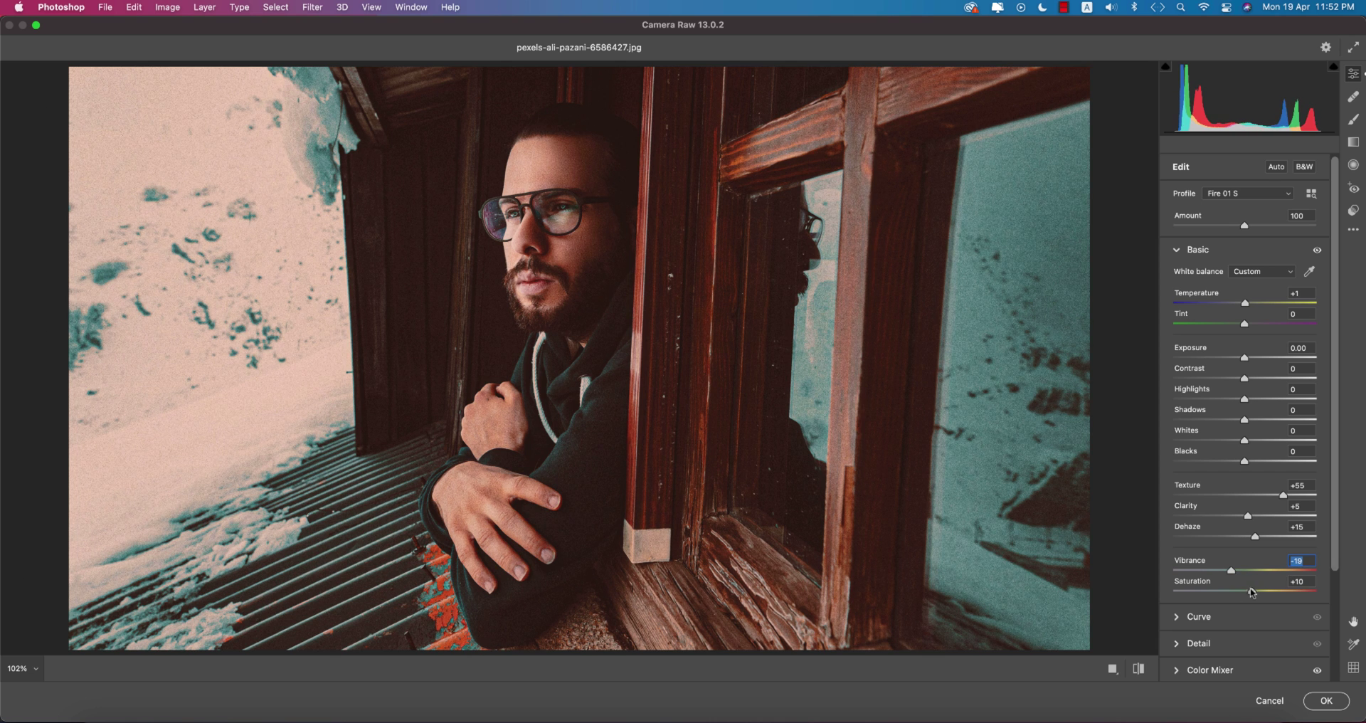
click(1139, 669)
click(1140, 670)
click(1140, 670)
click(1140, 670)
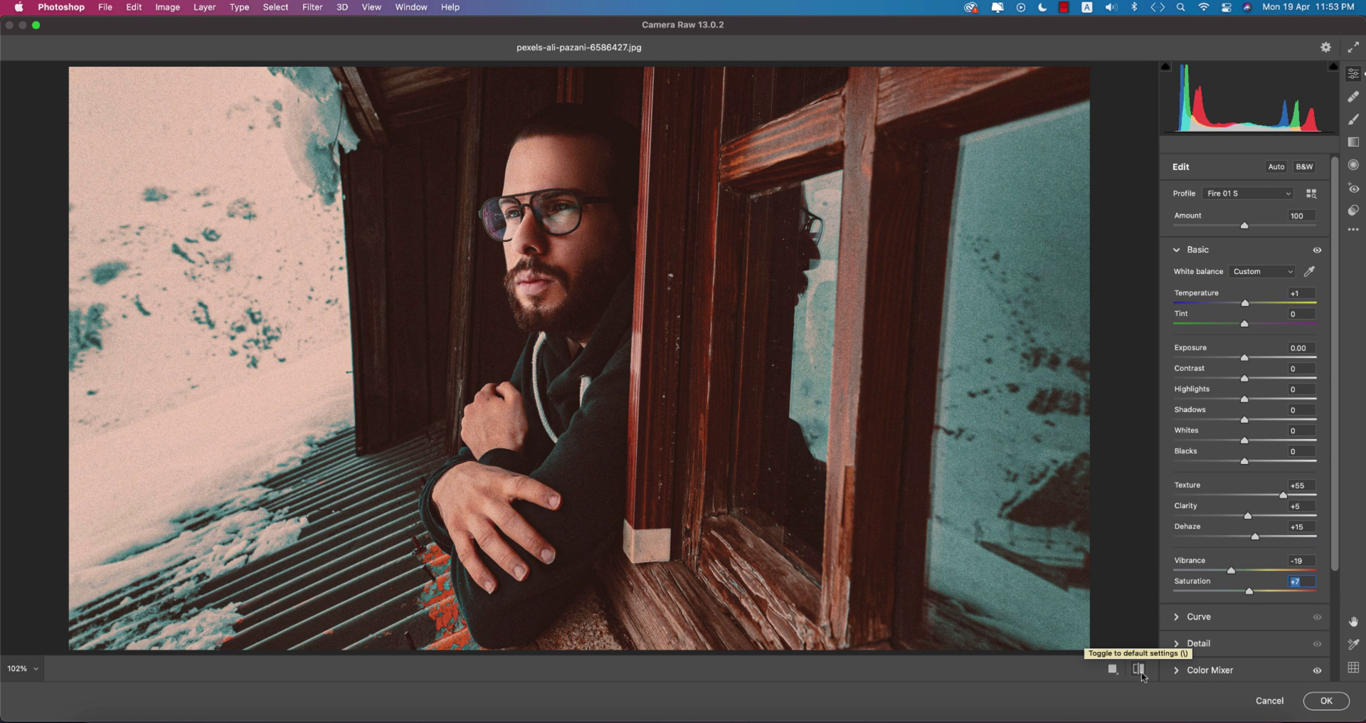
key(Escape)
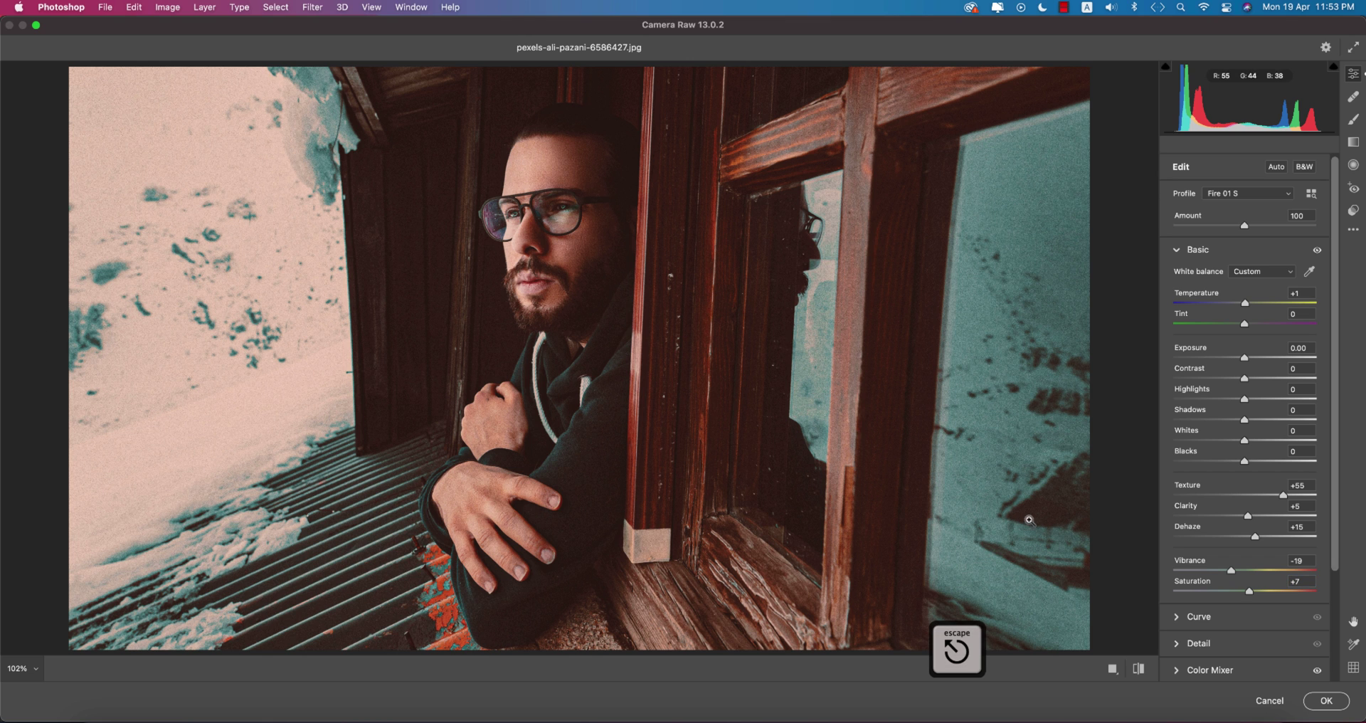
- Commit the Camera Raw grade, then select Layer 1 in the pexels-ali-pazani-6600470 document
click(1324, 700)
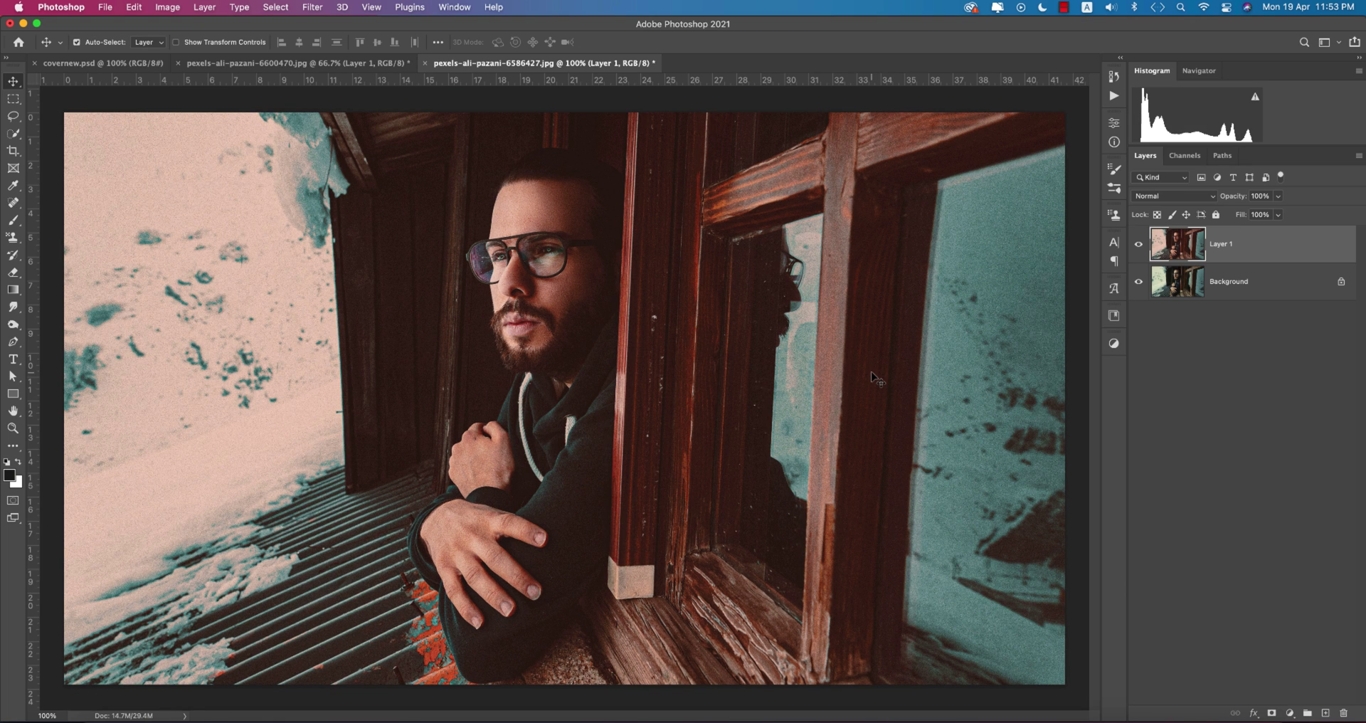
click(374, 64)
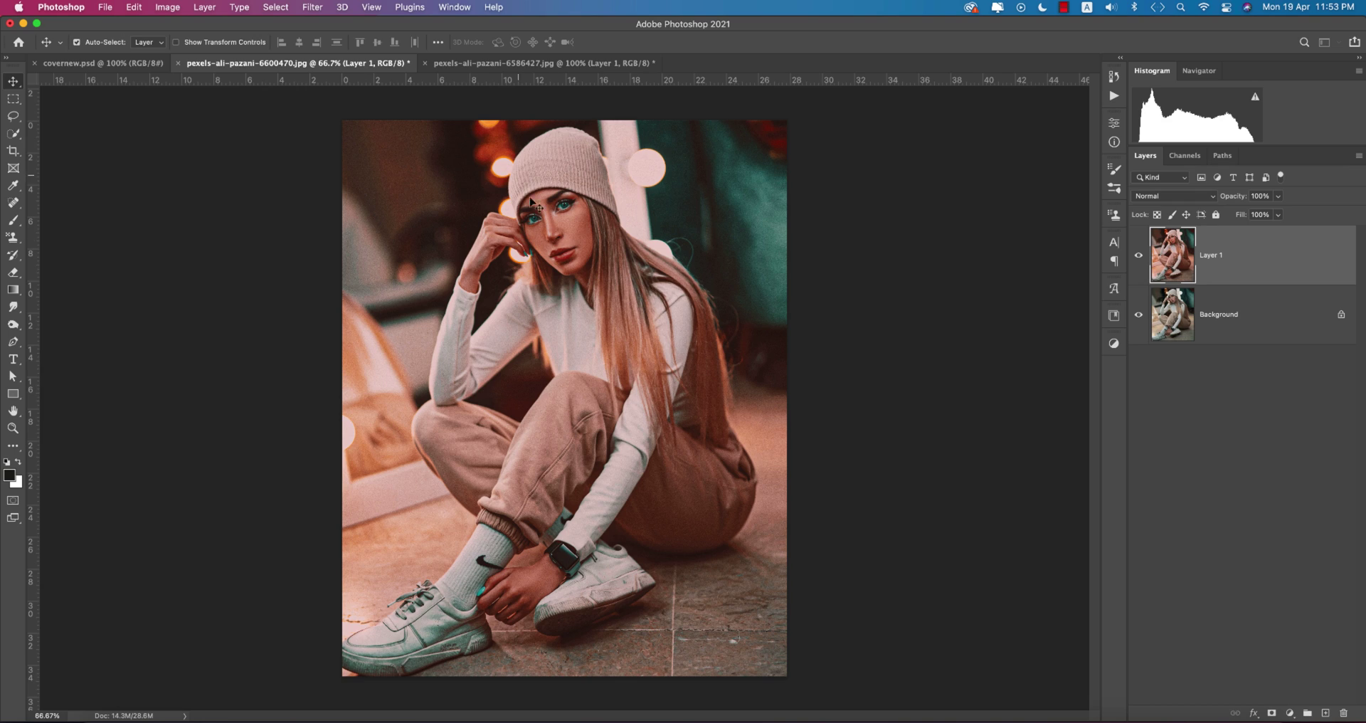
click(877, 258)
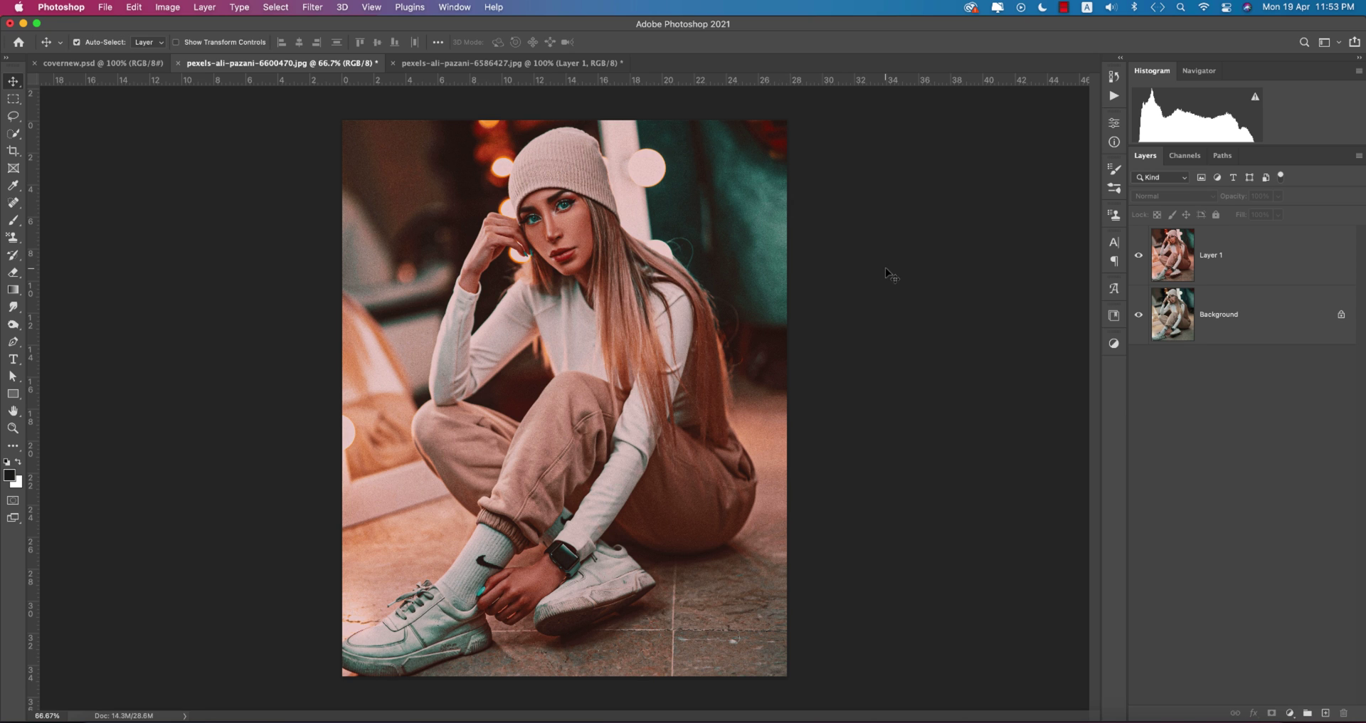
click(1280, 280)
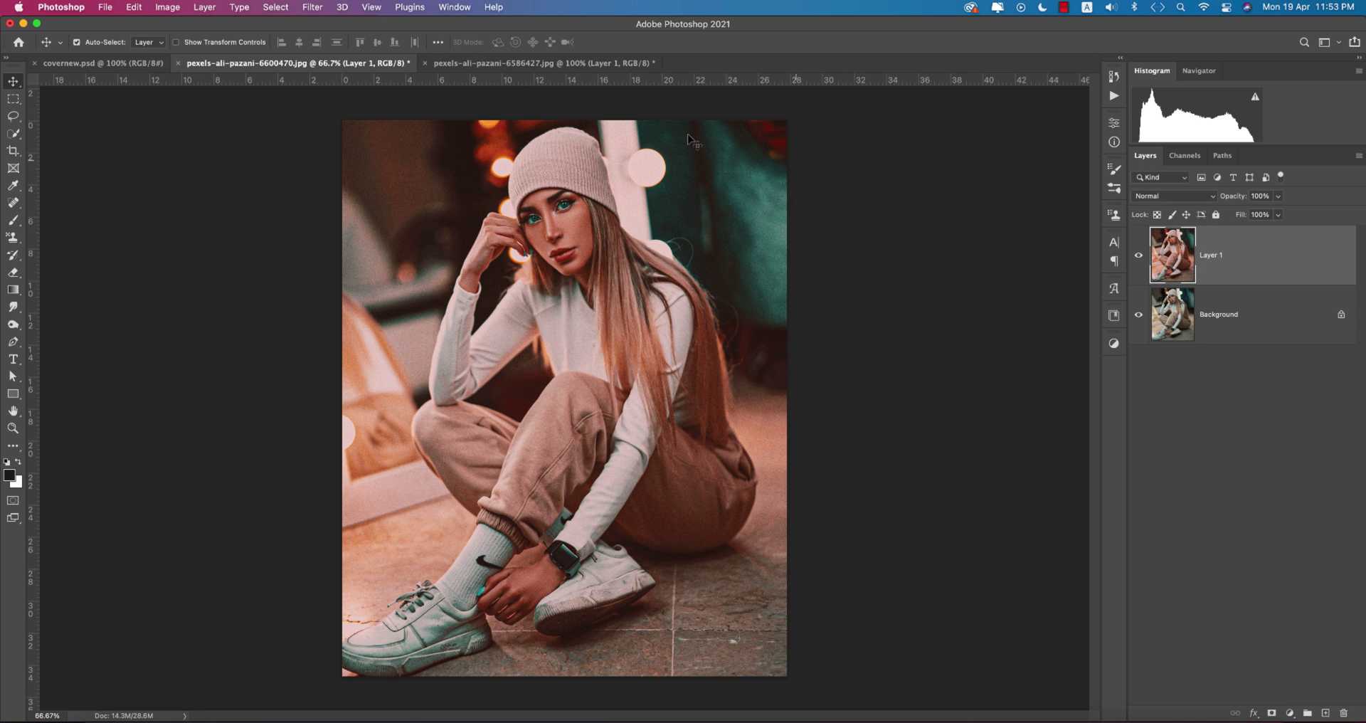
click(311, 7)
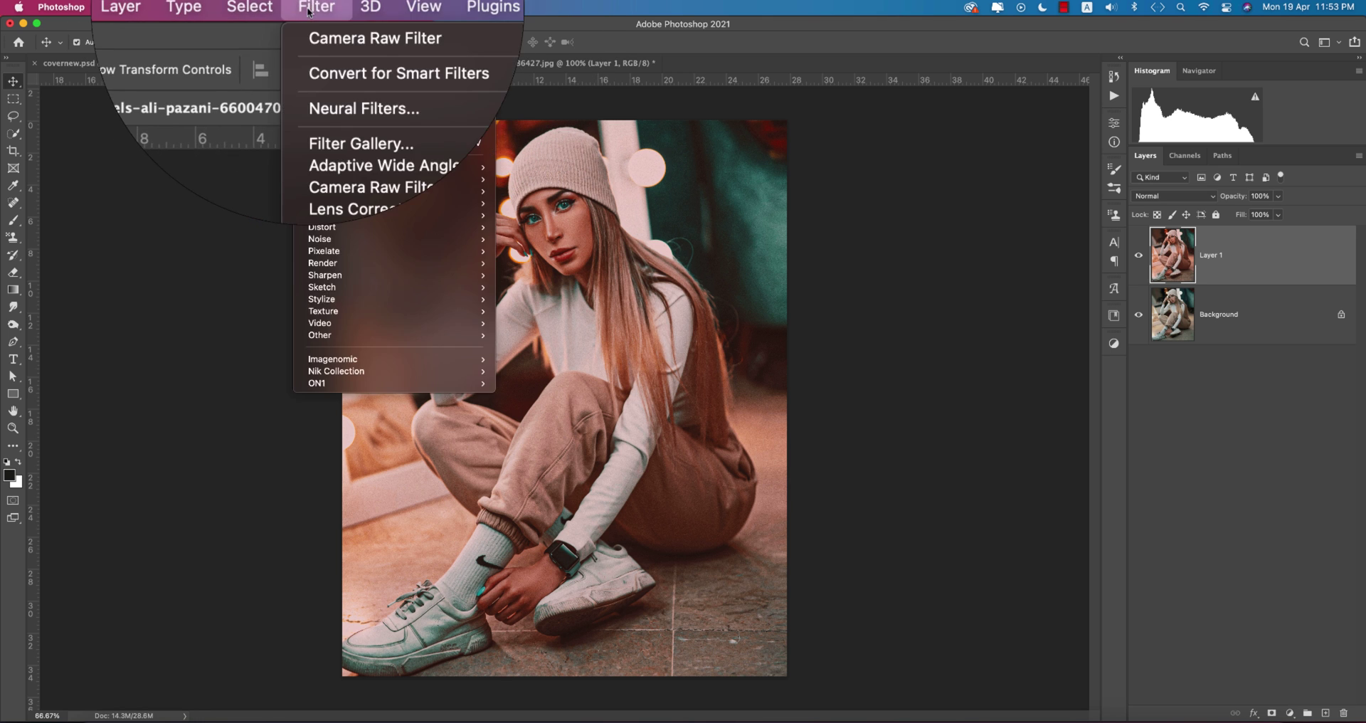
mouse_move(419, 368)
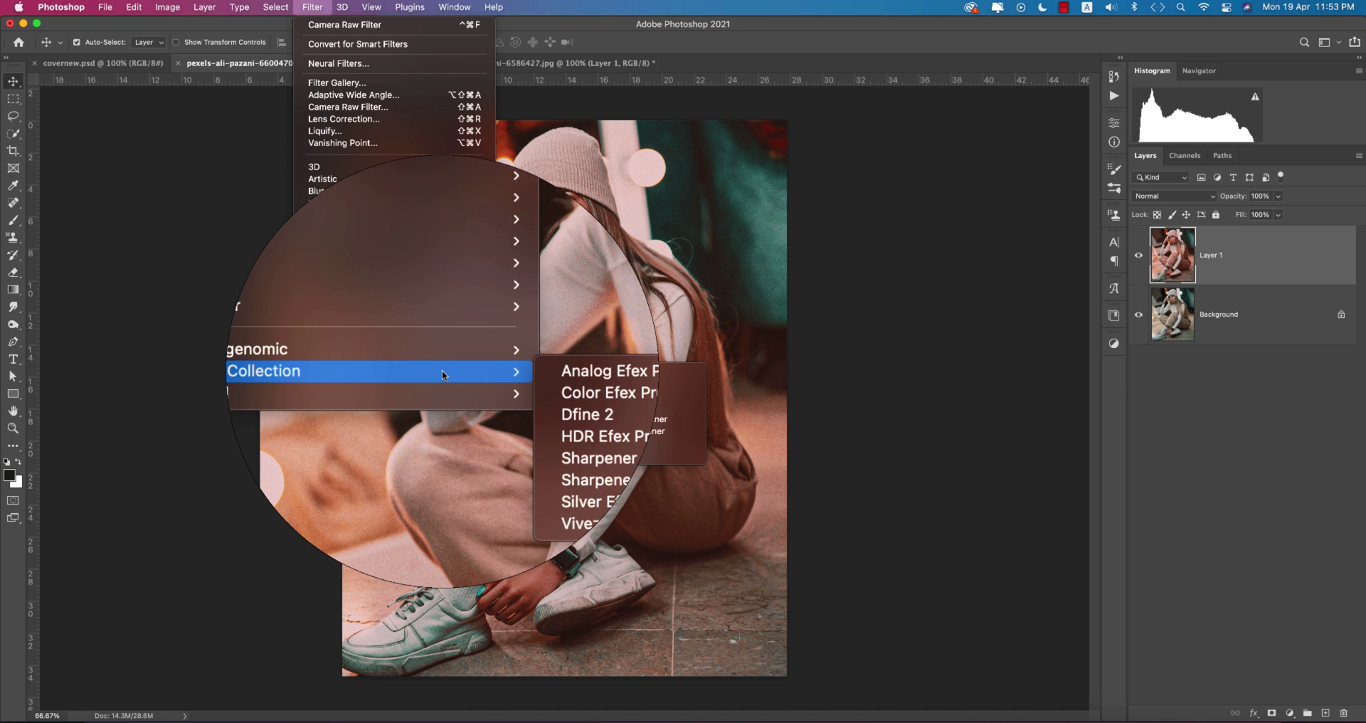
- Apply Color Efex Pro 4 Cross Processing with method L02 at 33% strength to Layer 1
click(530, 382)
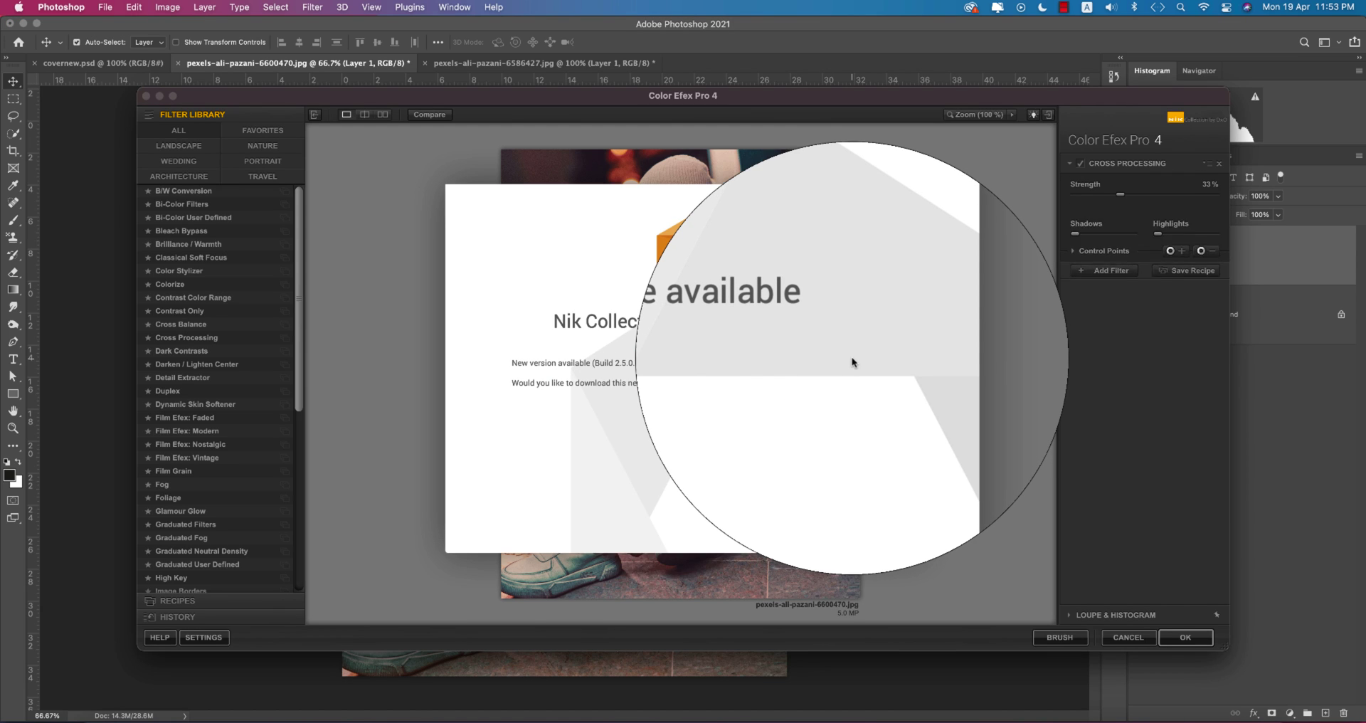
click(761, 516)
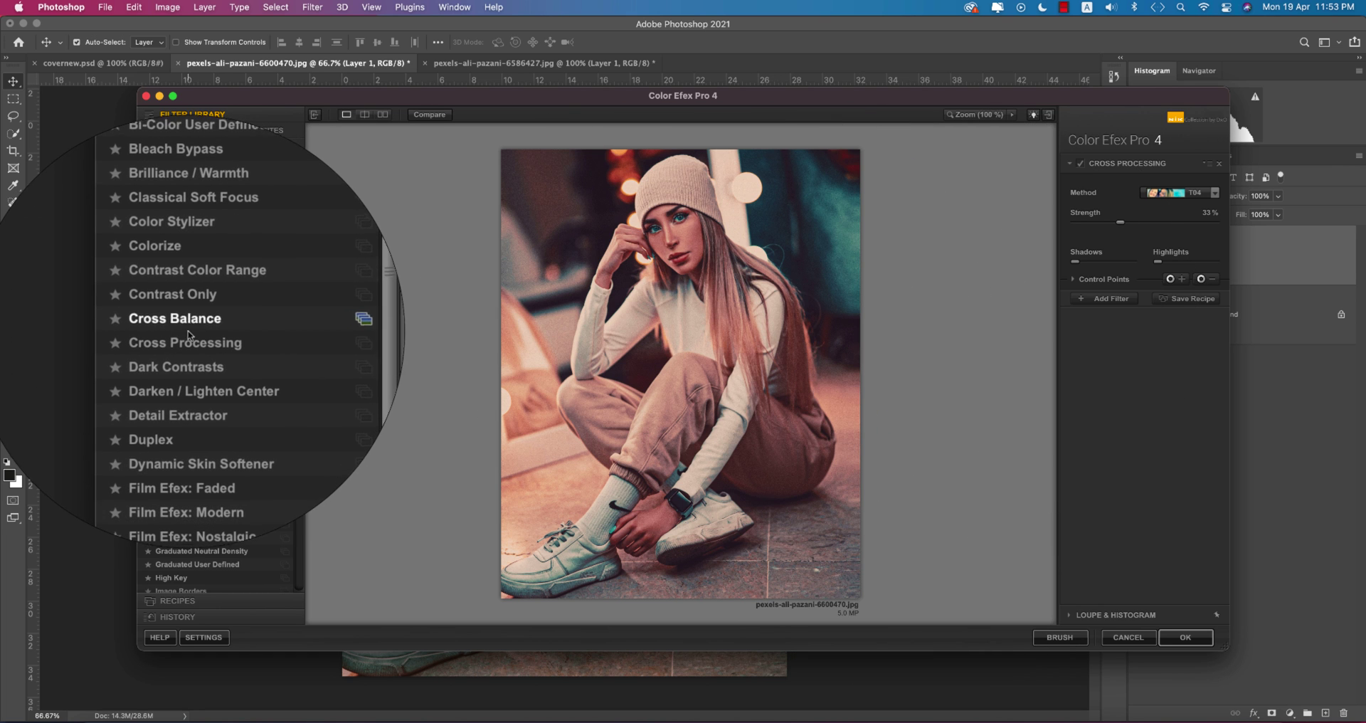
click(187, 337)
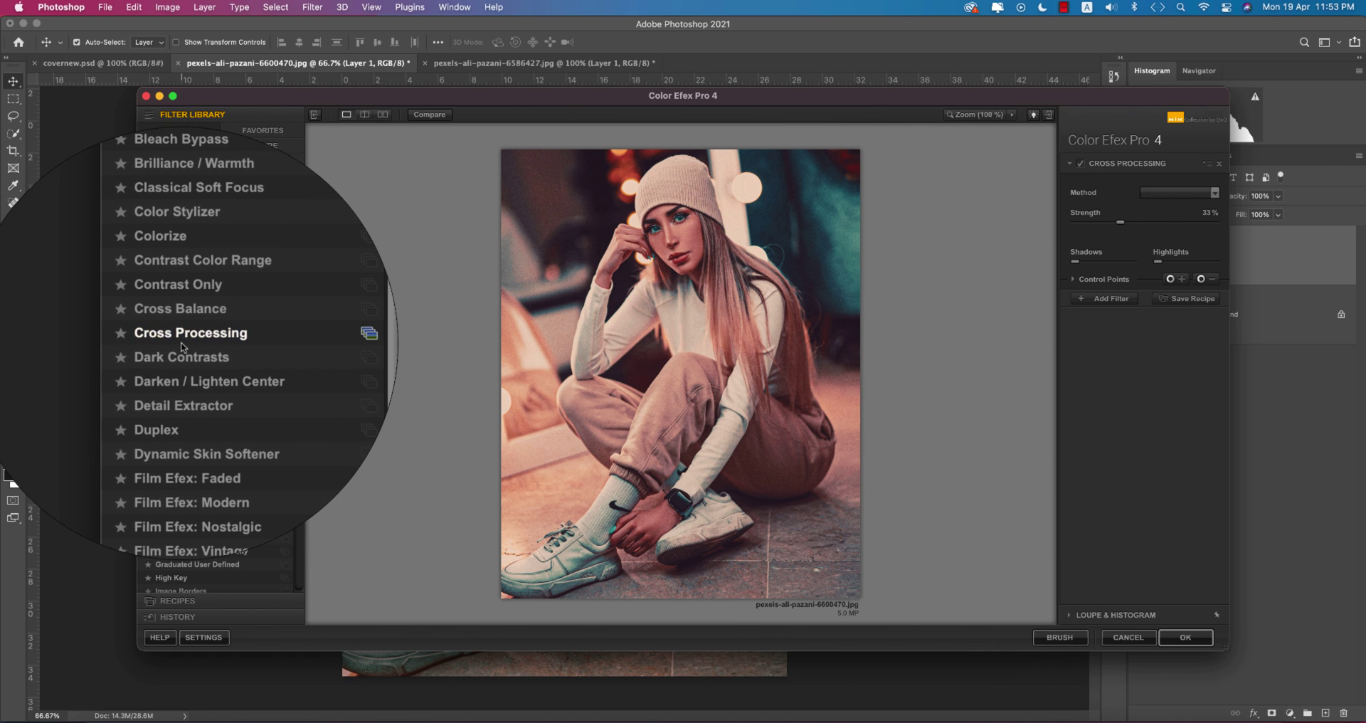
click(1160, 188)
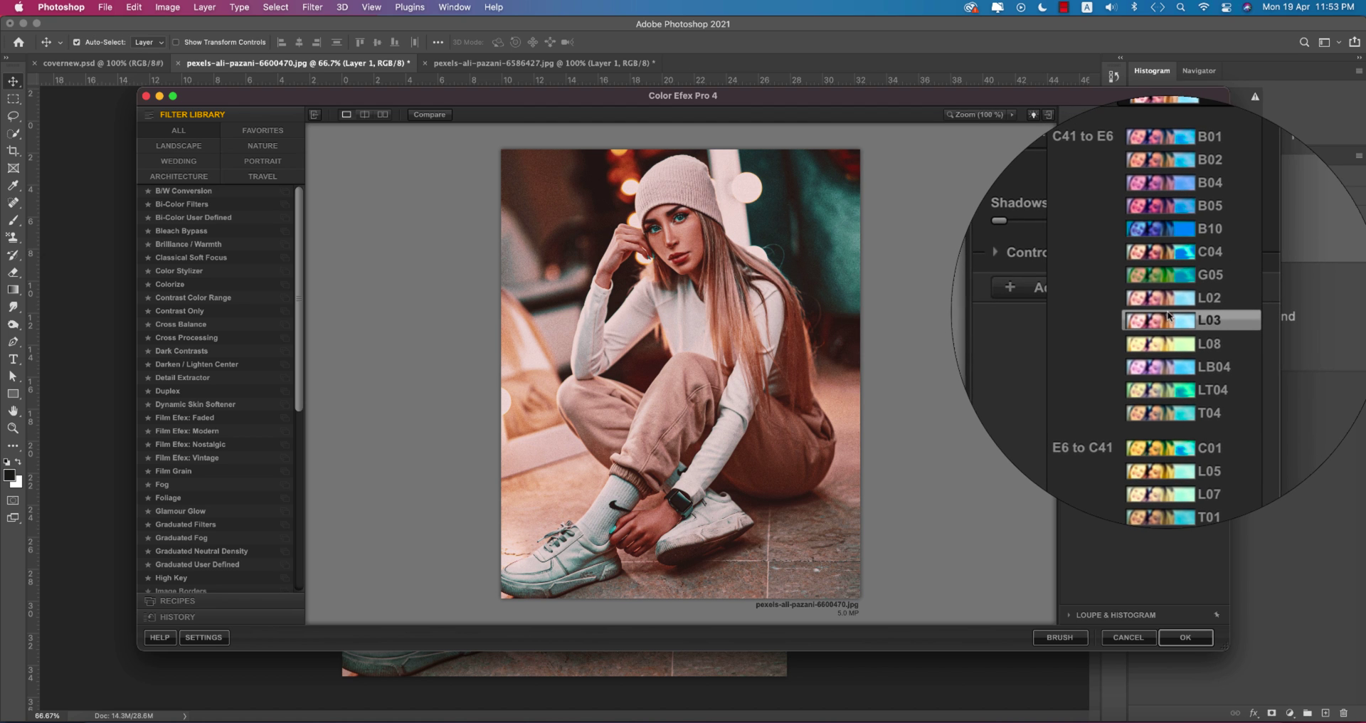
click(1170, 311)
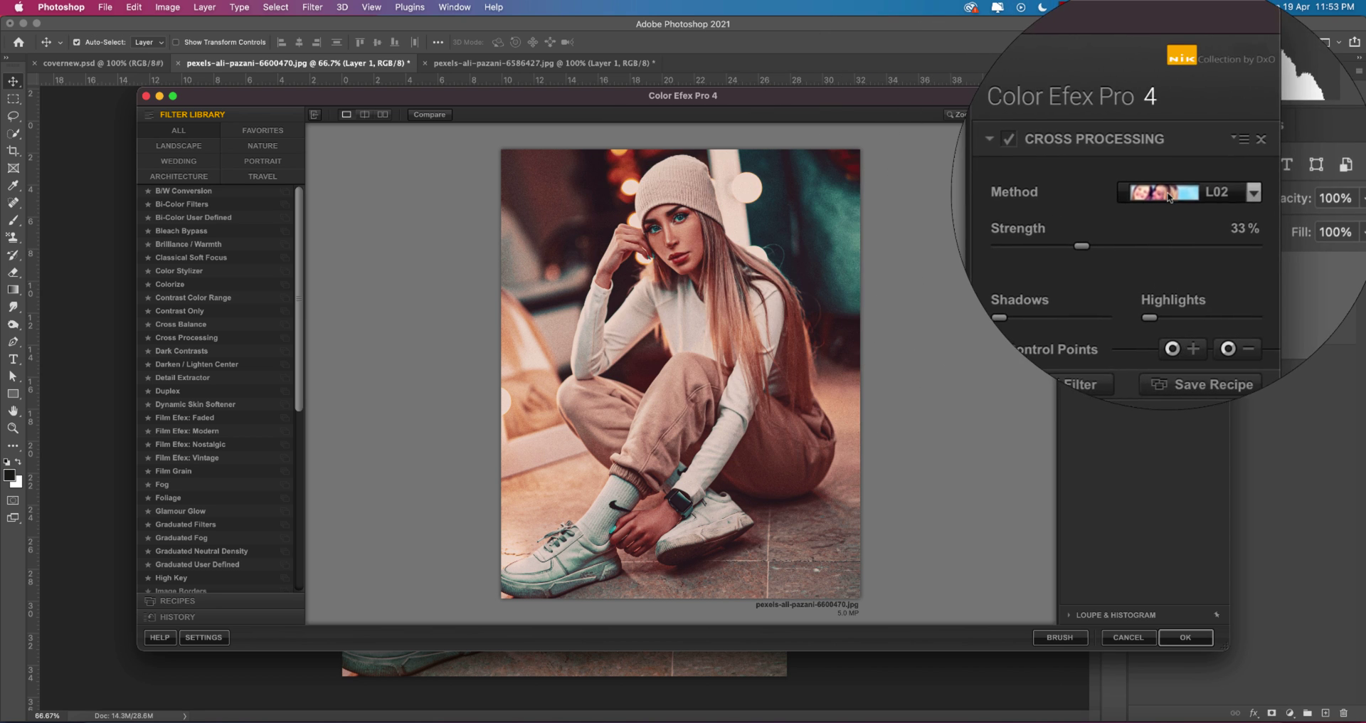
click(1202, 195)
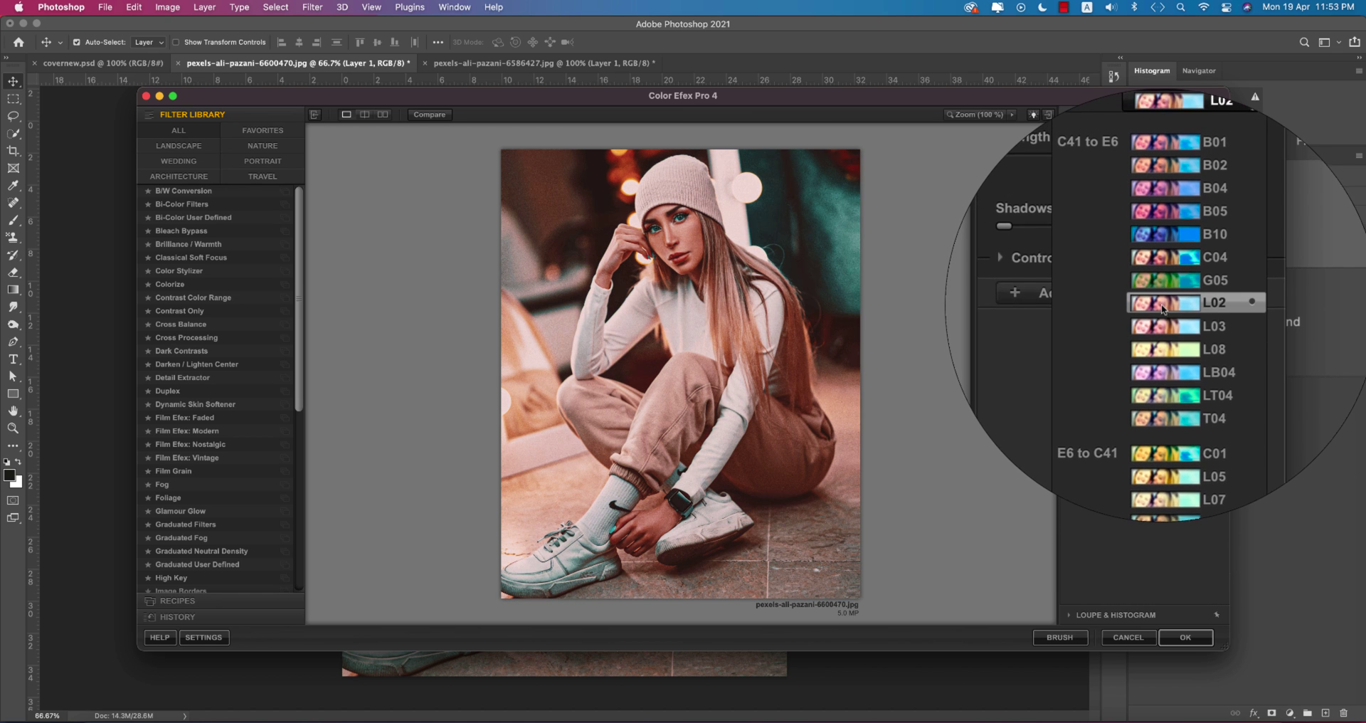
click(1164, 306)
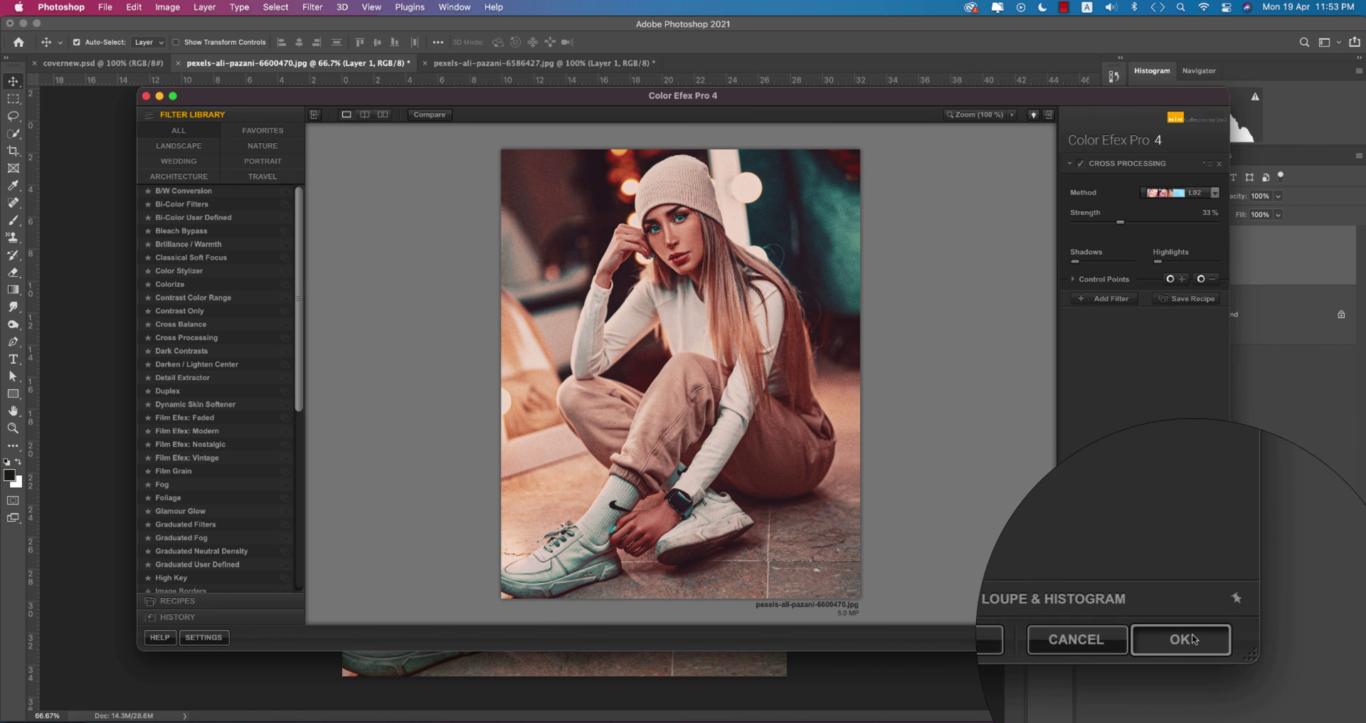
key(Return)
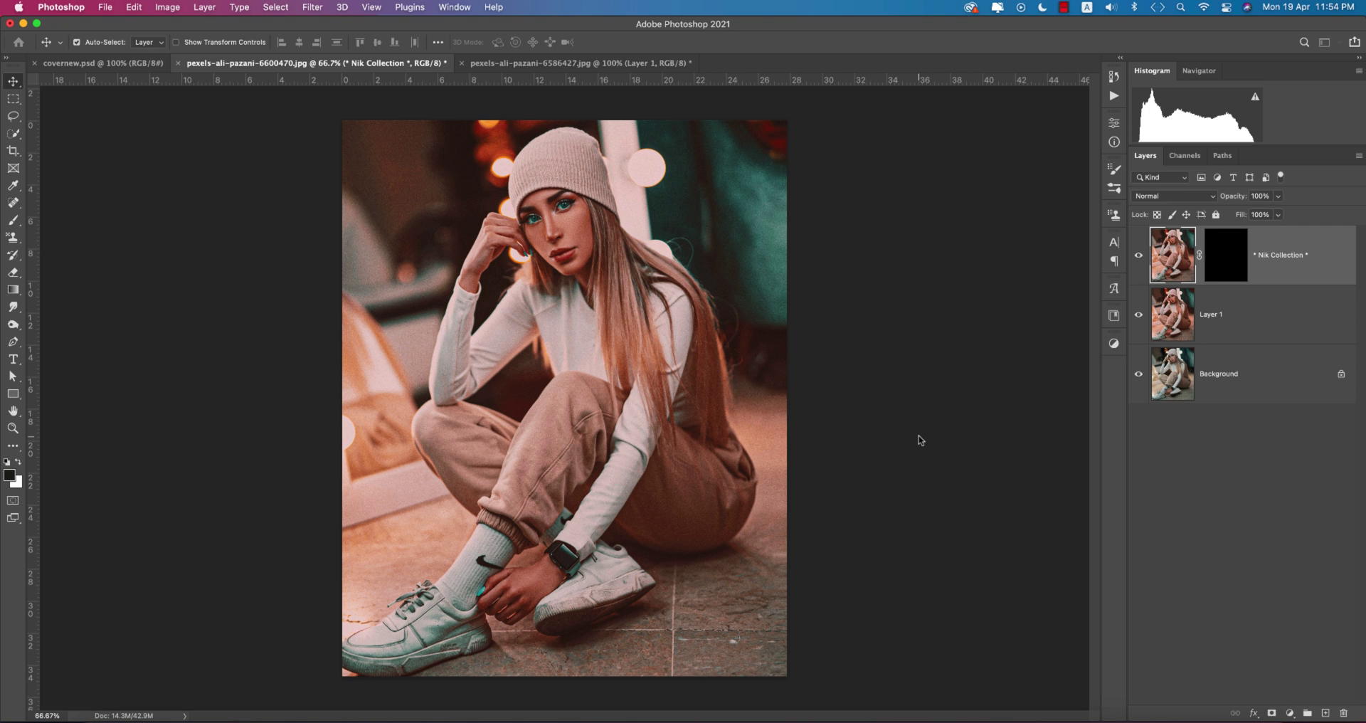
- Set the Cross Processing (CEP 4) layer opacity to 84% and compare against the original
click(1278, 197)
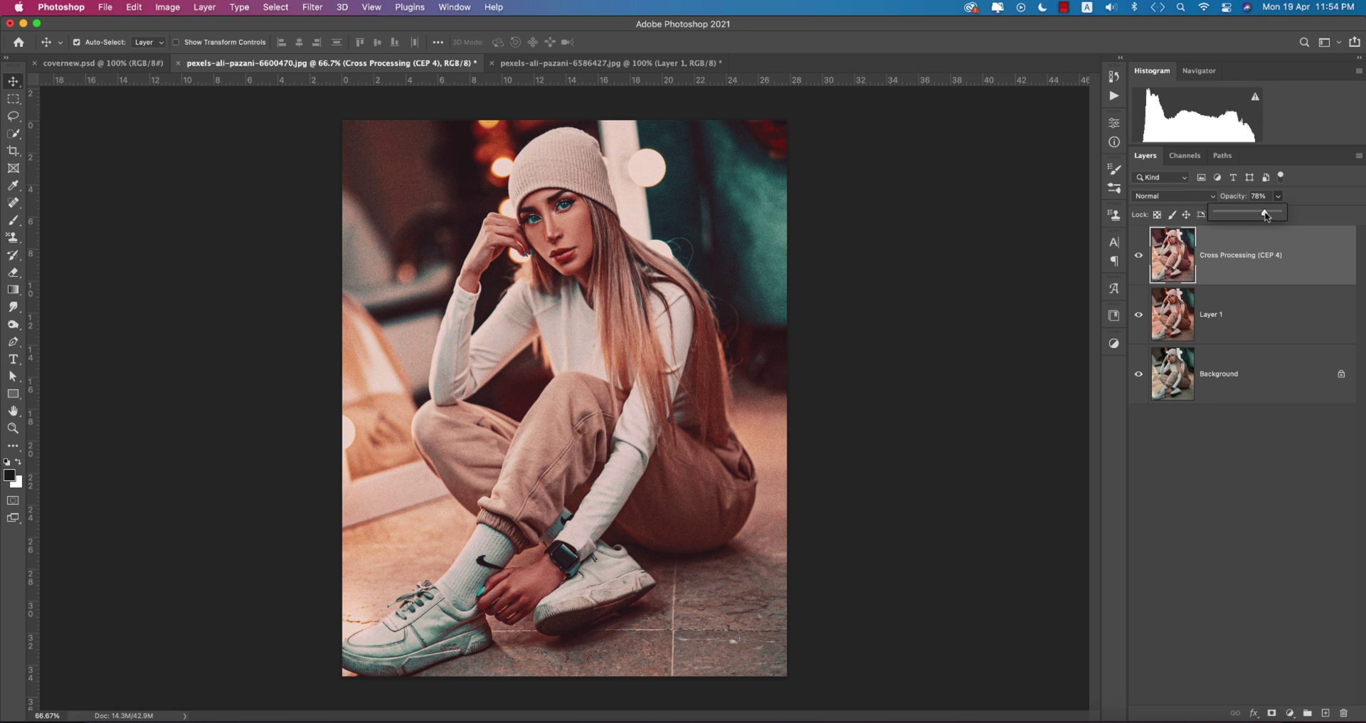
drag(1267, 215, 1269, 216)
click(1282, 269)
alt+click(1139, 373)
alt+click(1139, 373)
- Switch to the covernew.psd cover with the 'Preset Modern Cinematic' before-and-after portraits
click(150, 64)
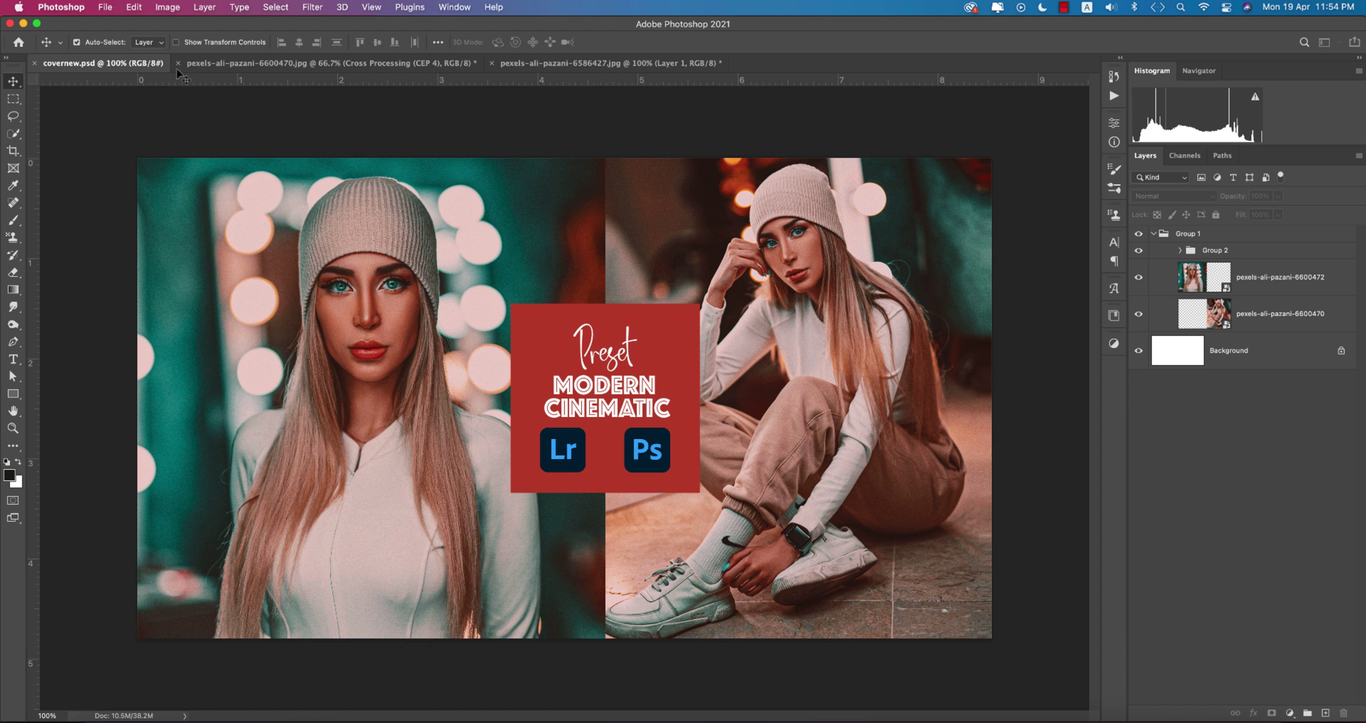